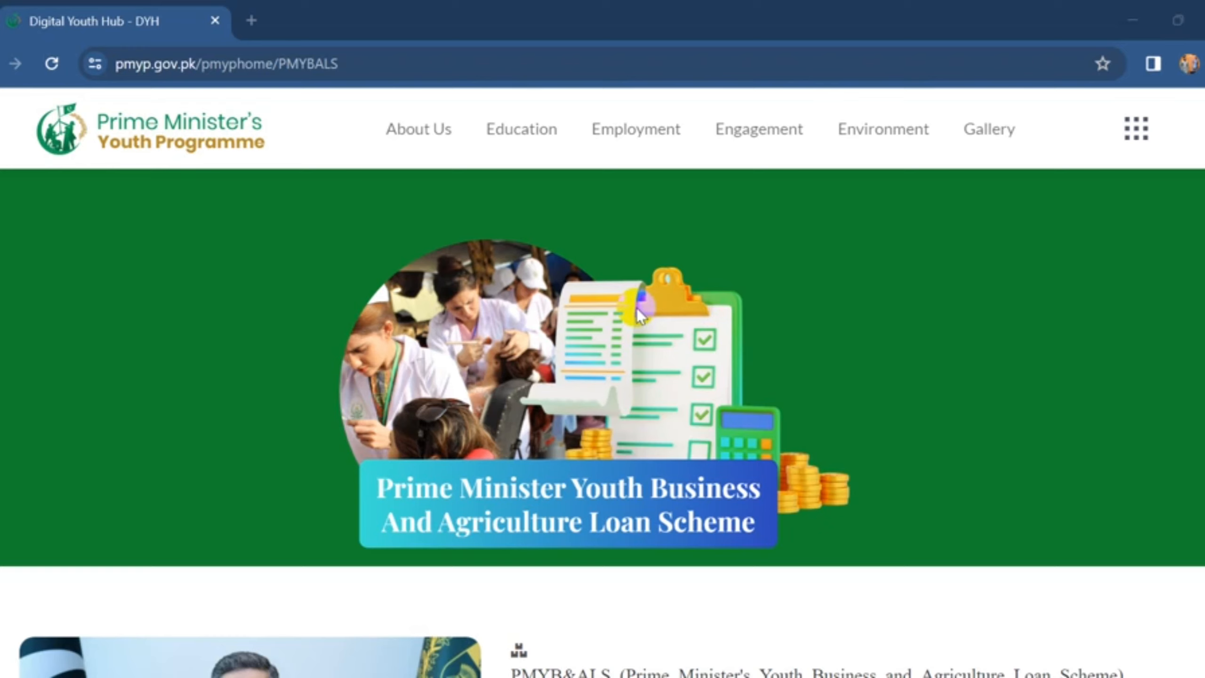
# - Scroll down the loan scheme page past the Tier 1–3 cards to the Apply, Track and Calculator options
pyautogui.scroll(-10, 638, 311)
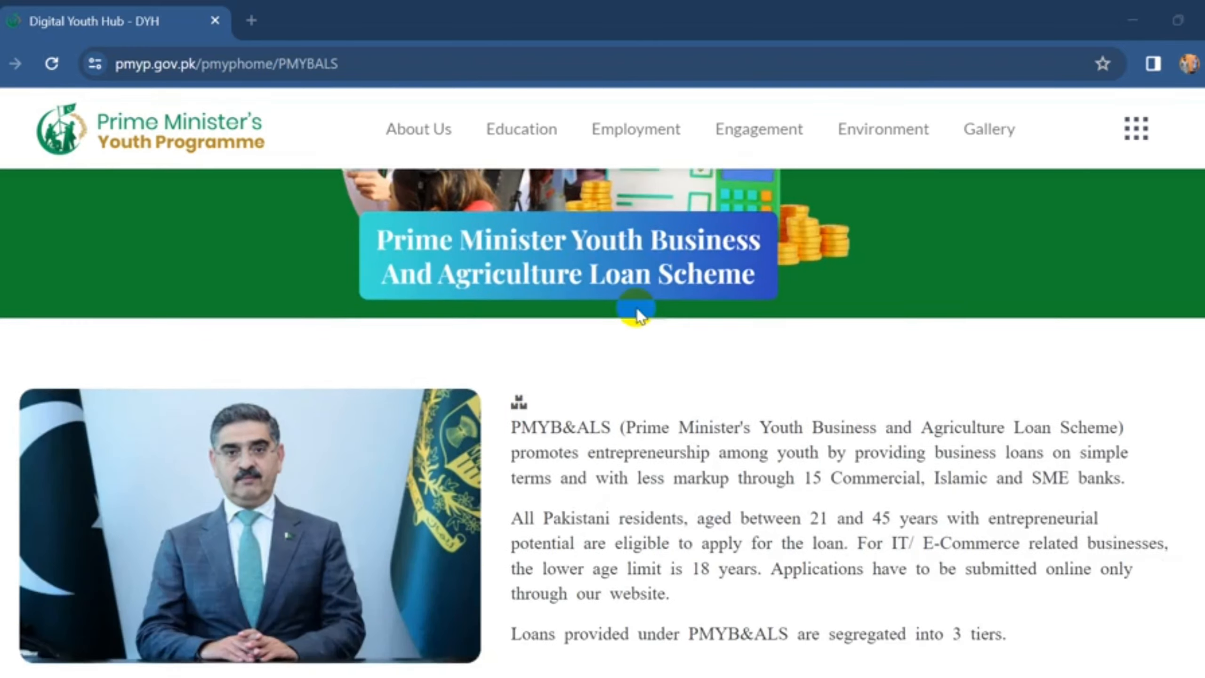
pyautogui.scroll(-3, 614, 237)
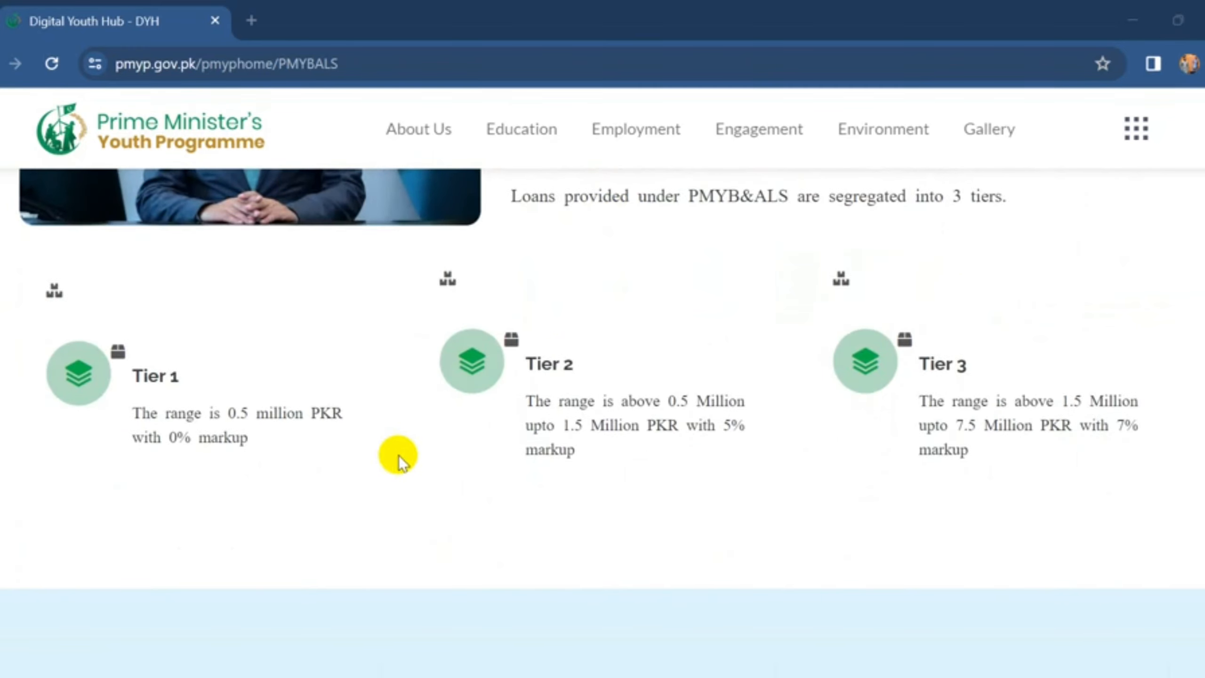
pyautogui.scroll(-3, 410, 458)
pyautogui.scroll(-5, 411, 458)
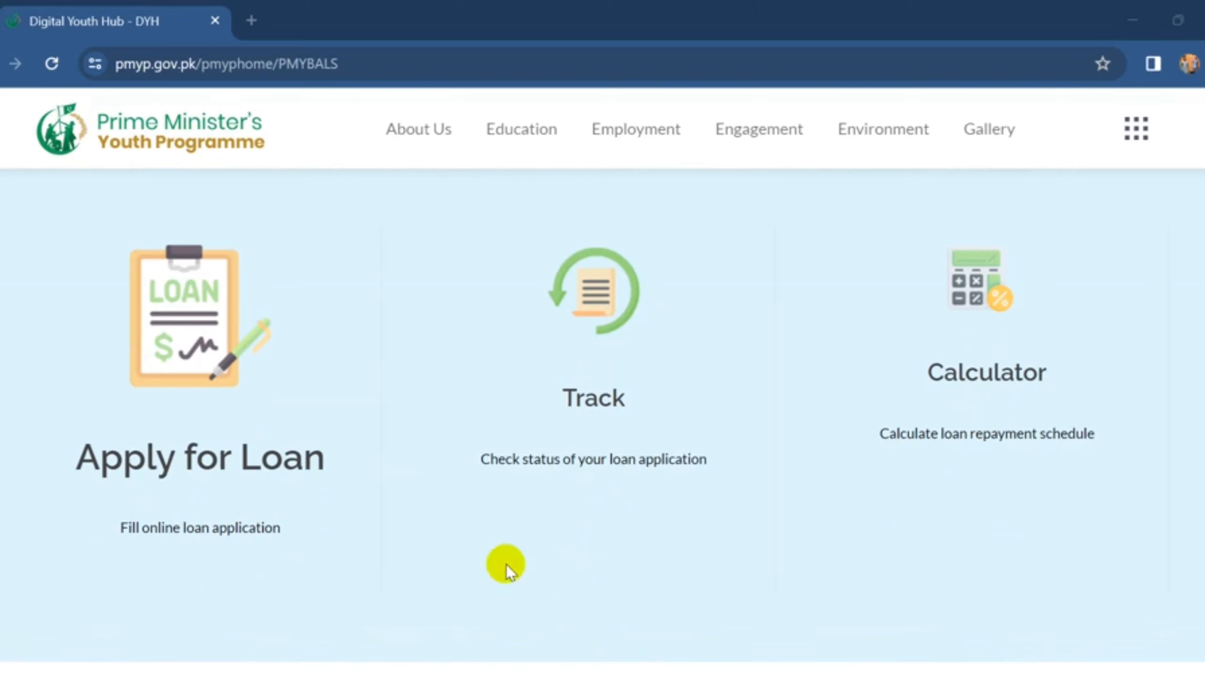
# - Open the online loan application, dismiss both notices, and enter the applicant's CNIC number
pyautogui.click(207, 531)
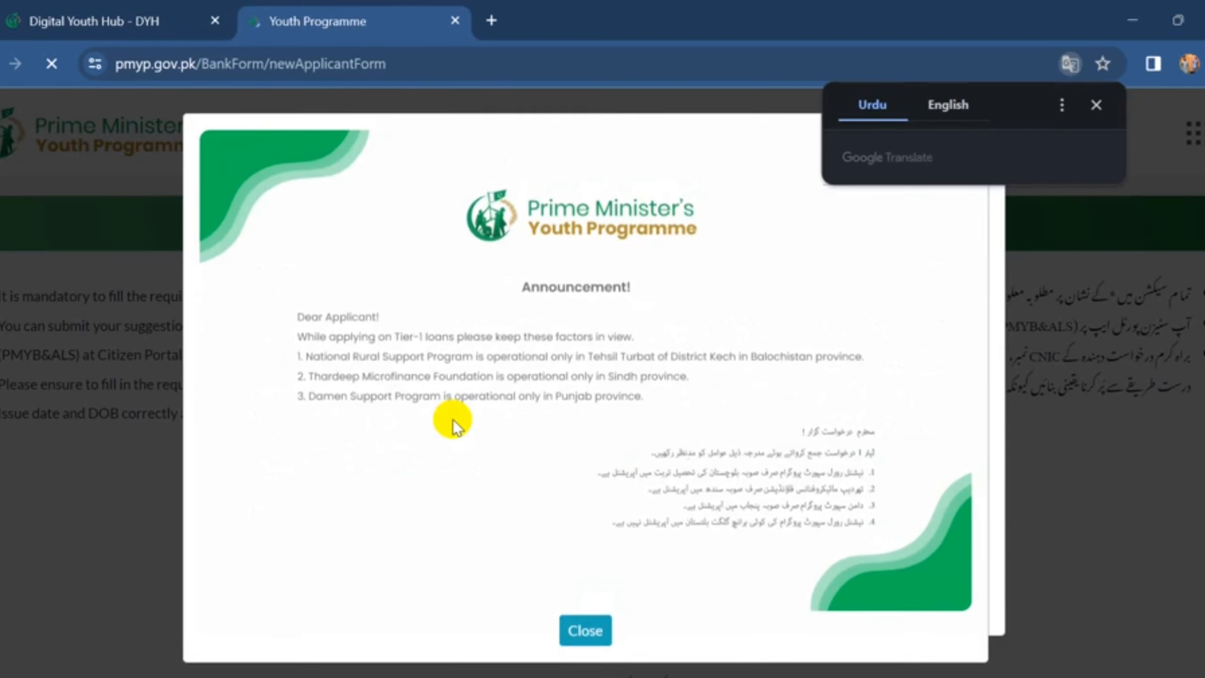
pyautogui.click(589, 634)
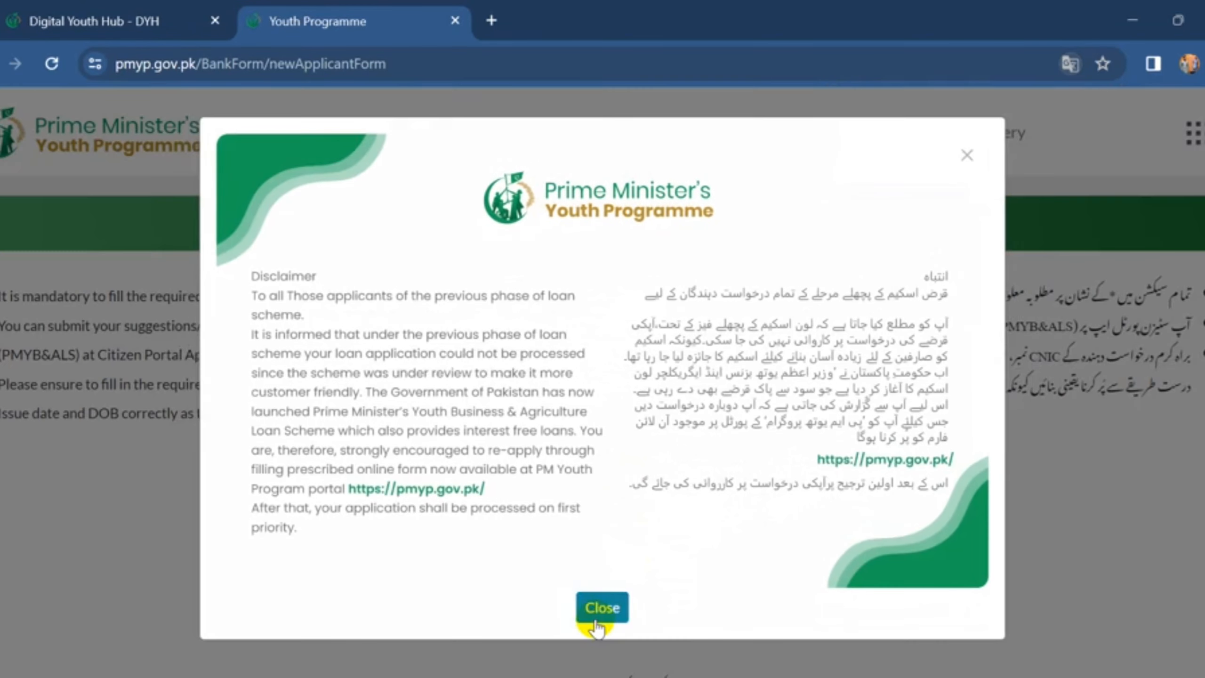
pyautogui.click(593, 607)
pyautogui.scroll(-5, 531, 478)
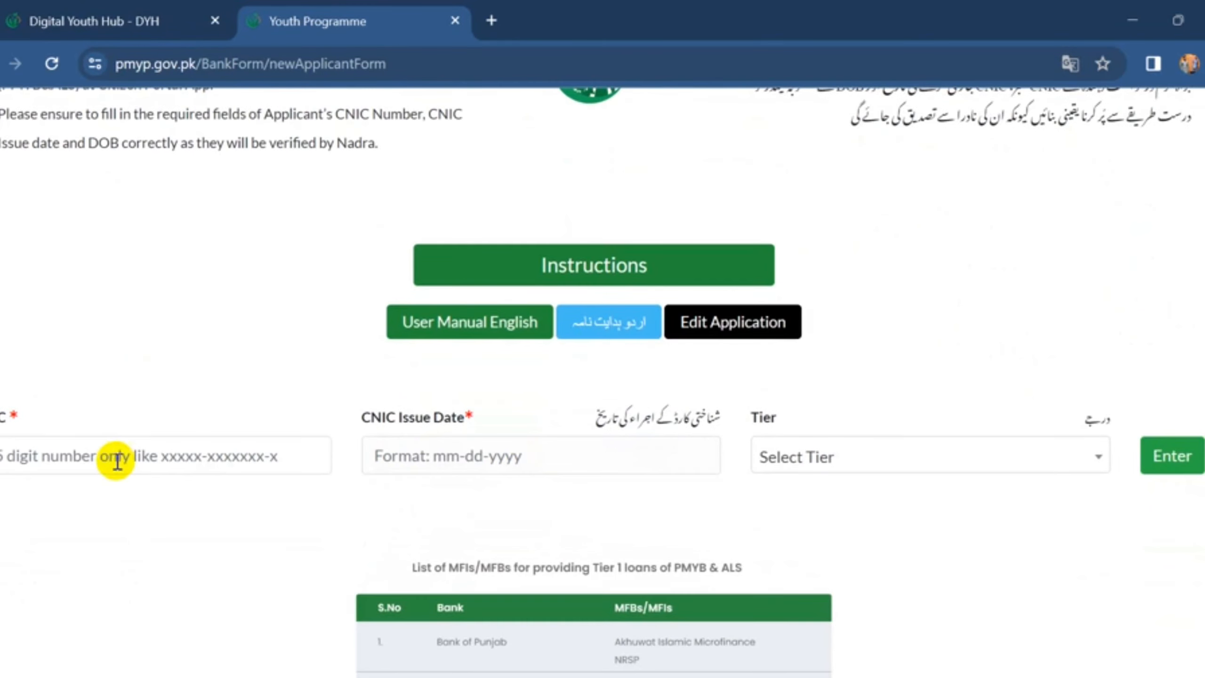
pyautogui.click(102, 457)
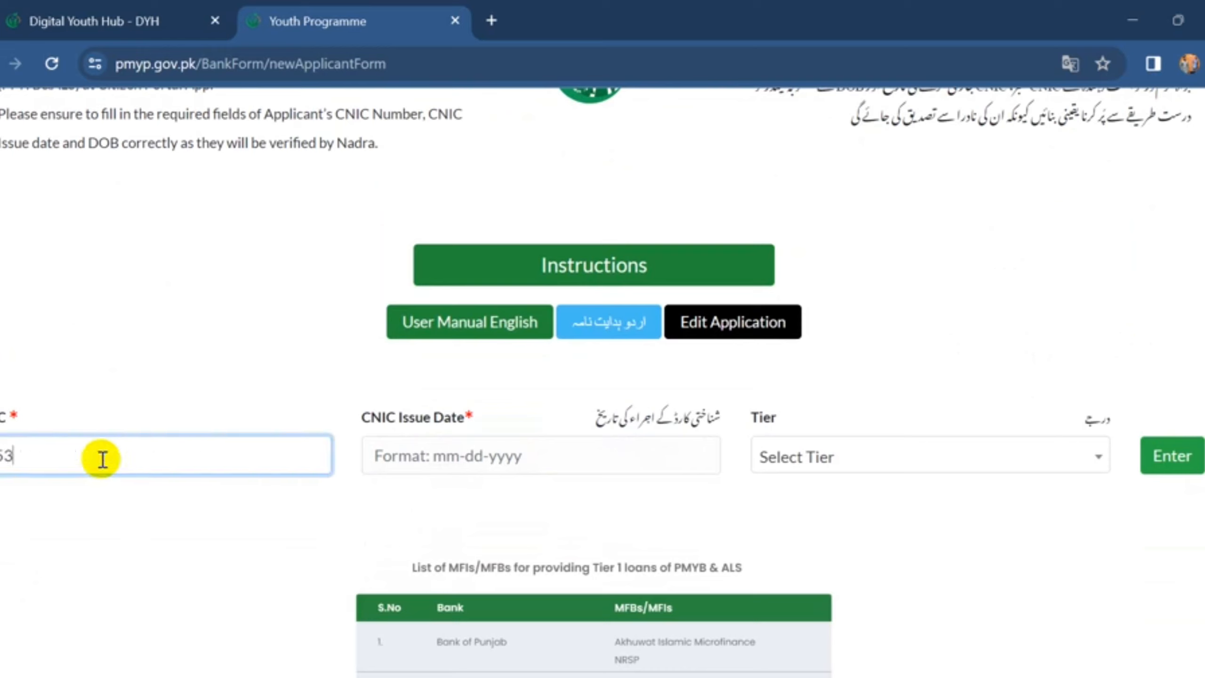
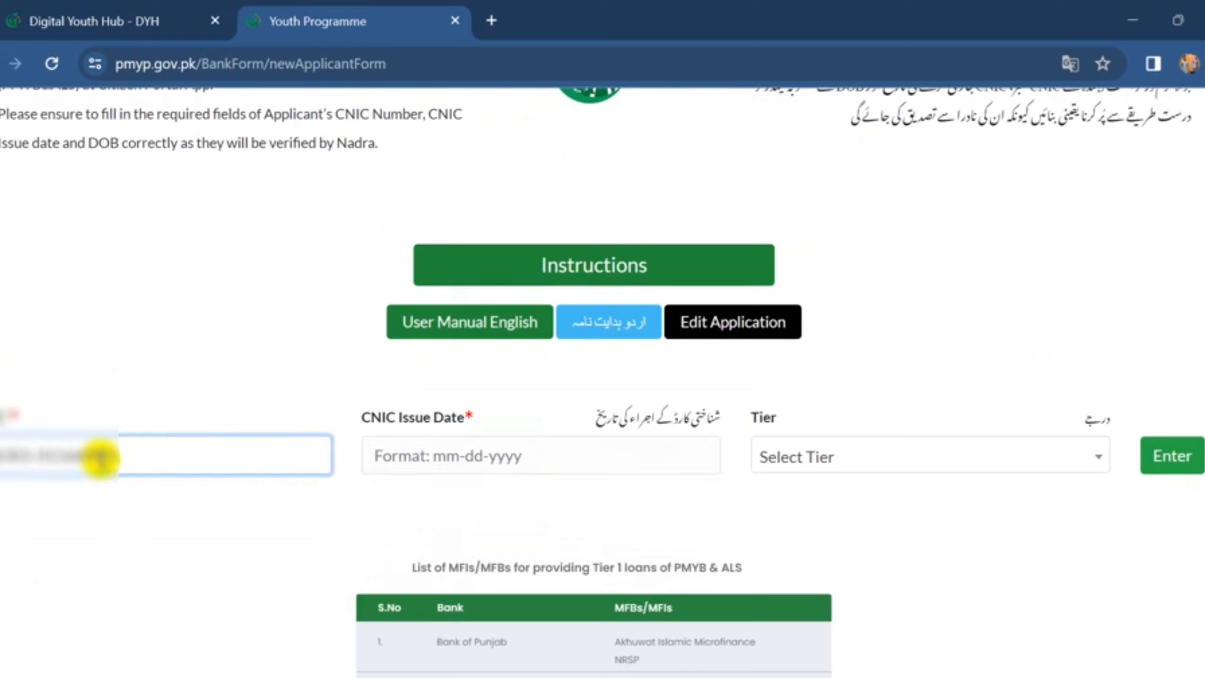
# - Set the CNIC issue date to 30 June 2022
pyautogui.click(474, 459)
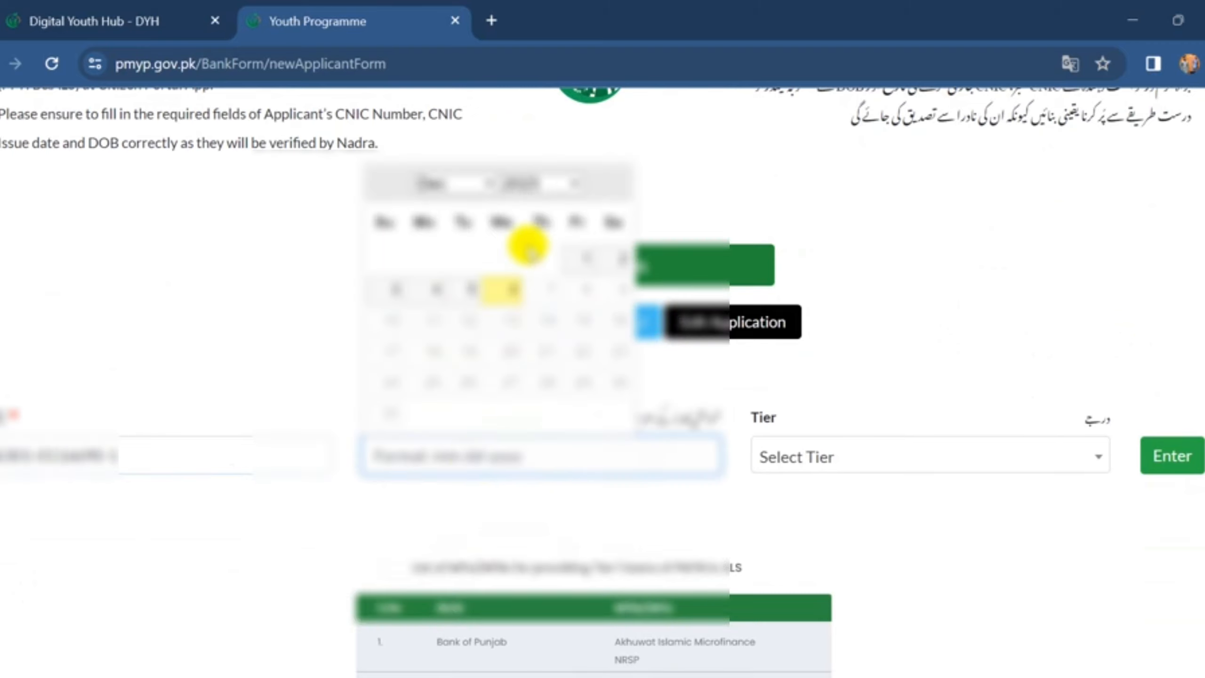
pyautogui.click(525, 183)
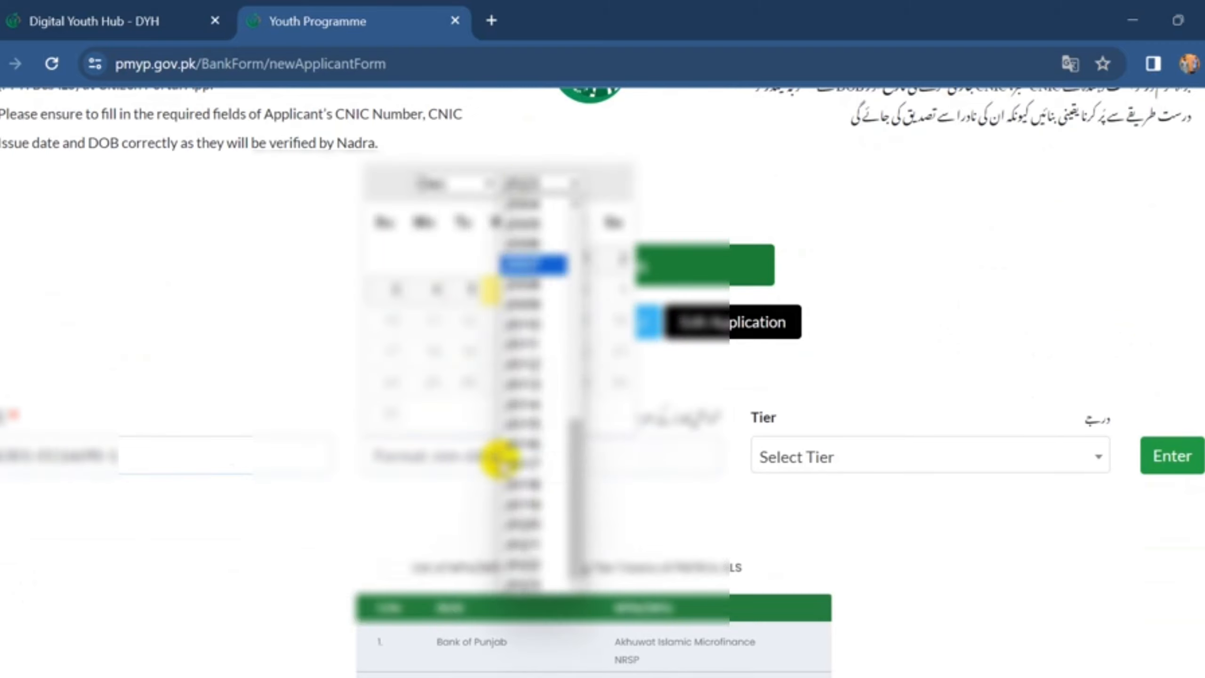
pyautogui.click(522, 566)
pyautogui.click(462, 187)
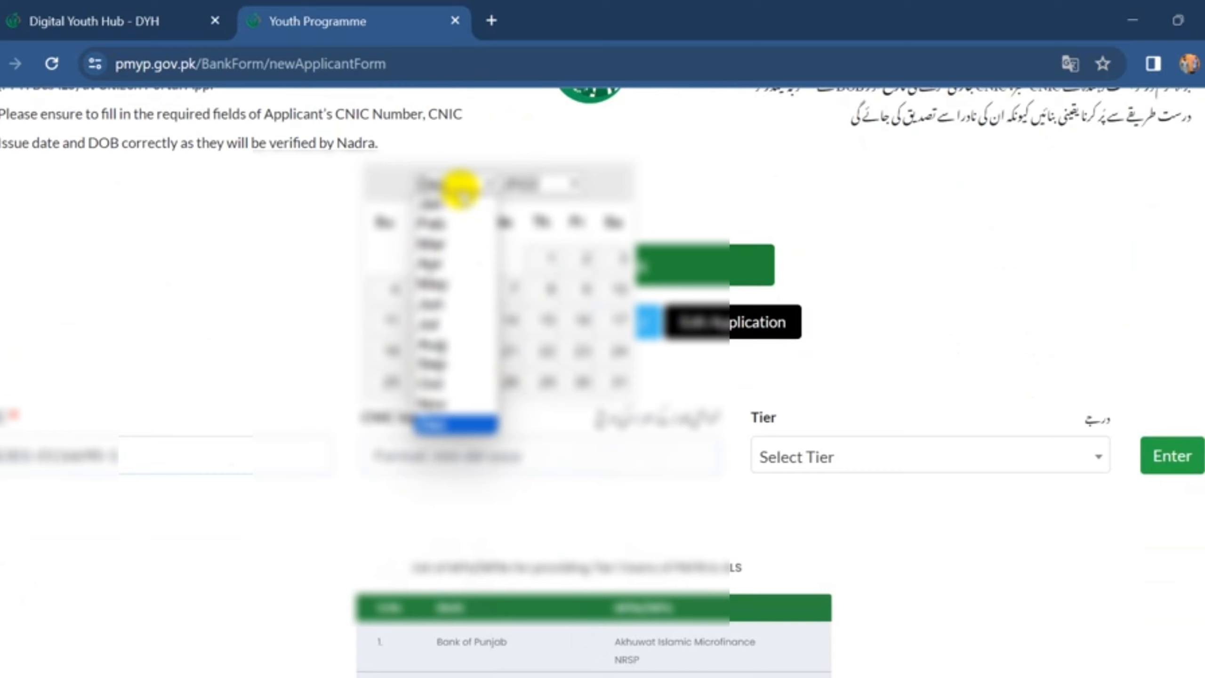
pyautogui.click(456, 305)
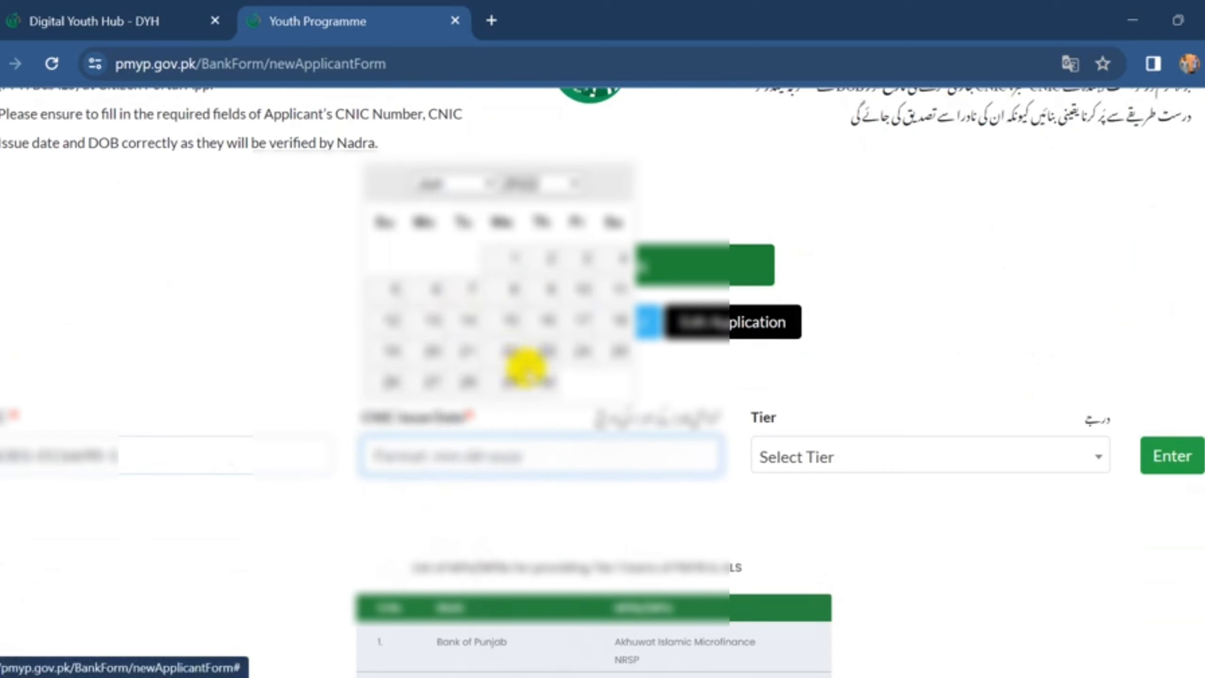
pyautogui.click(532, 371)
# - Choose Tier 1 (up to Rs. 500,000), load the form and dismiss its announcement
pyautogui.click(782, 460)
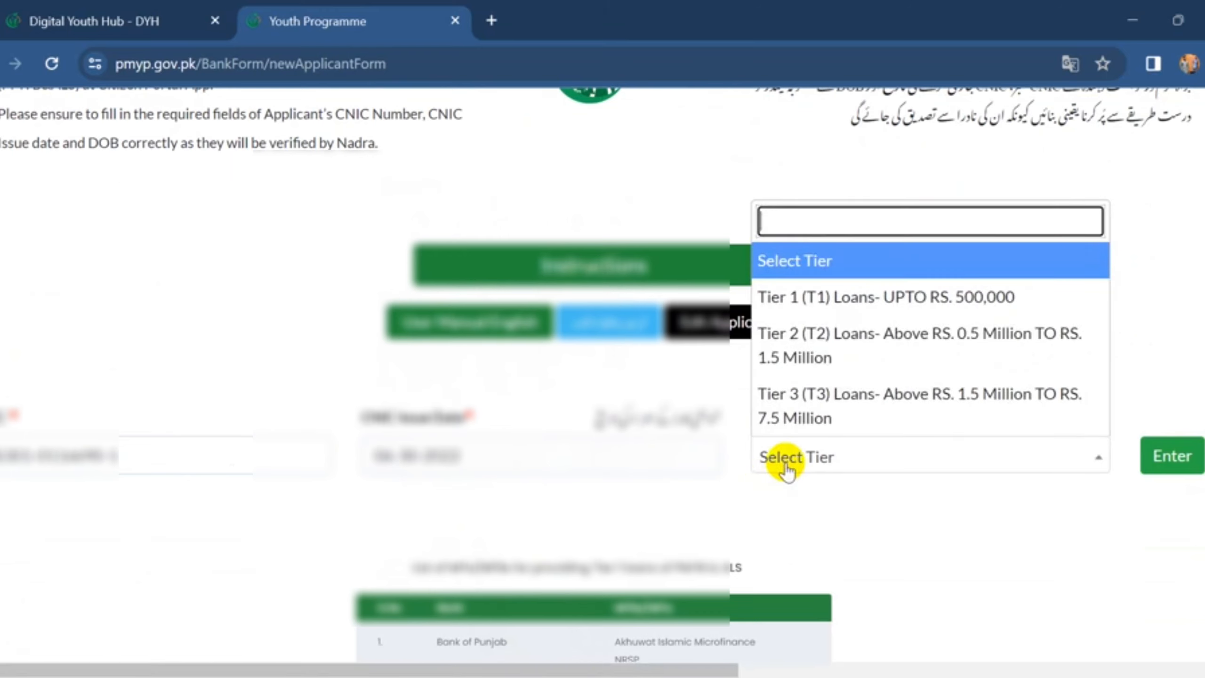
pyautogui.click(857, 312)
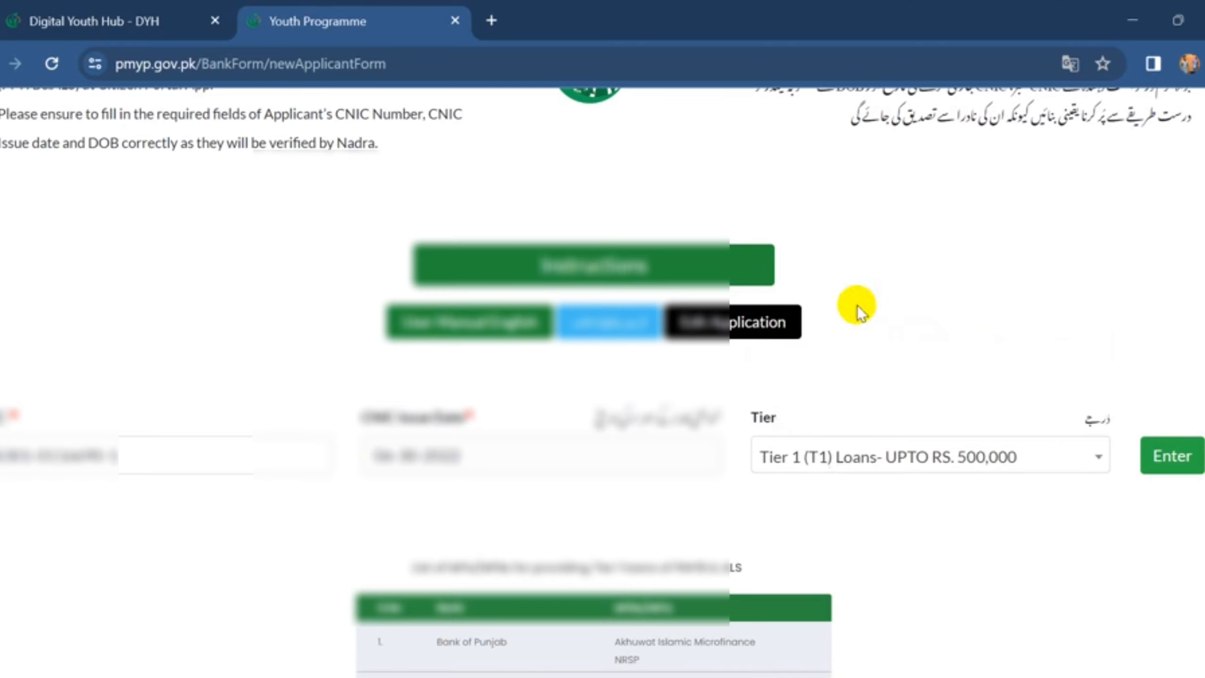
pyautogui.click(1158, 471)
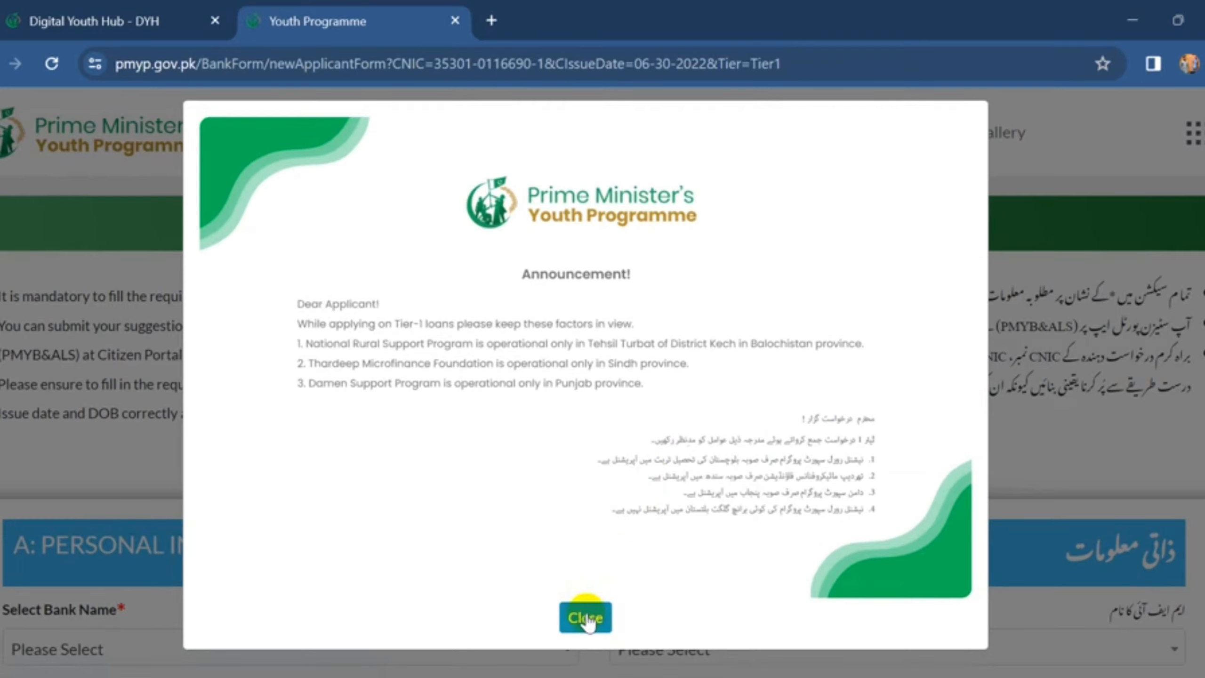
pyautogui.click(586, 616)
pyautogui.scroll(-5, 598, 540)
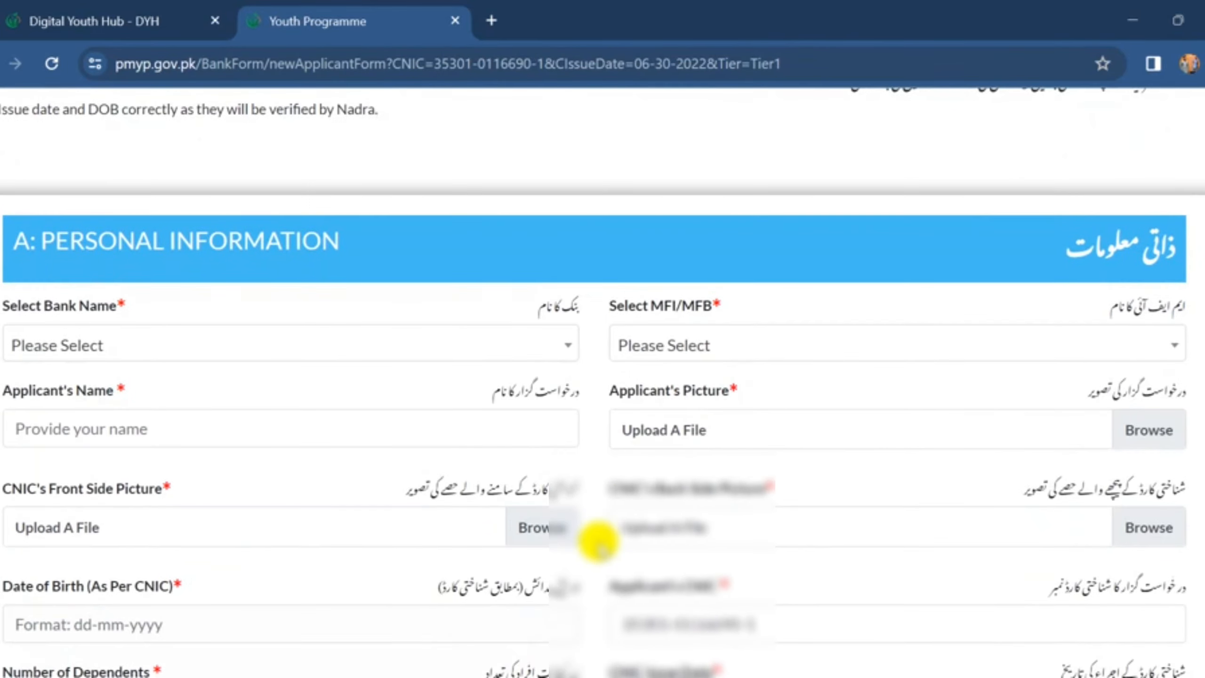
pyautogui.scroll(-2, 597, 543)
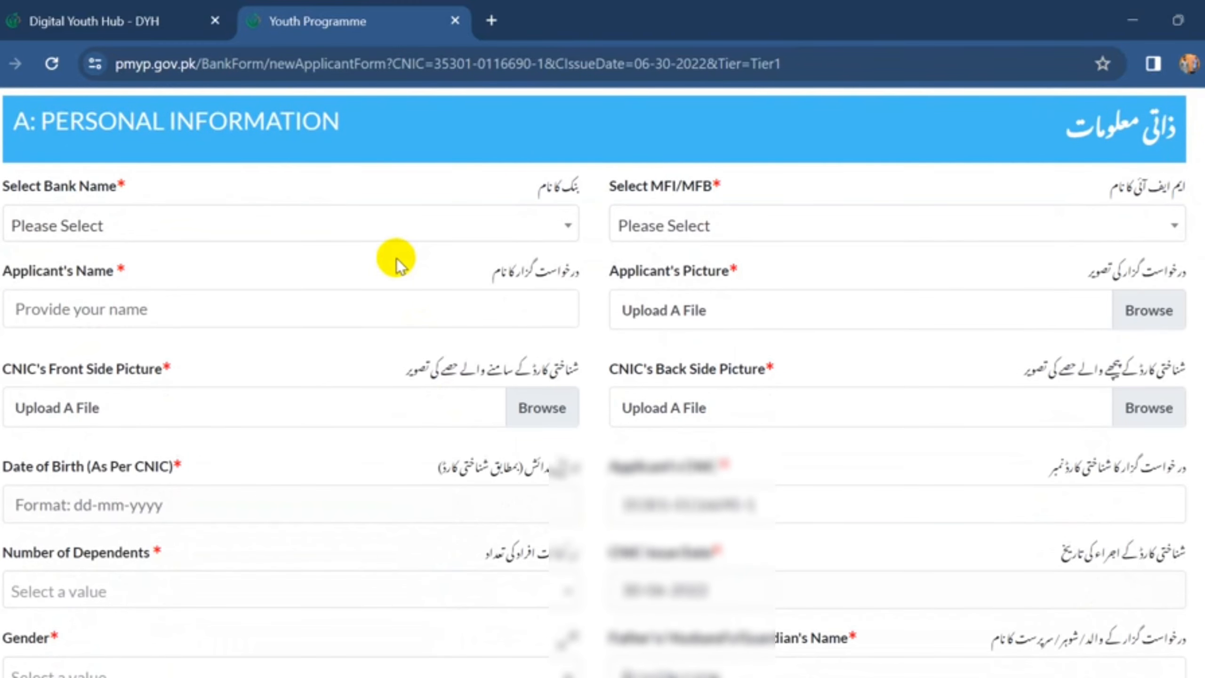
pyautogui.click(396, 227)
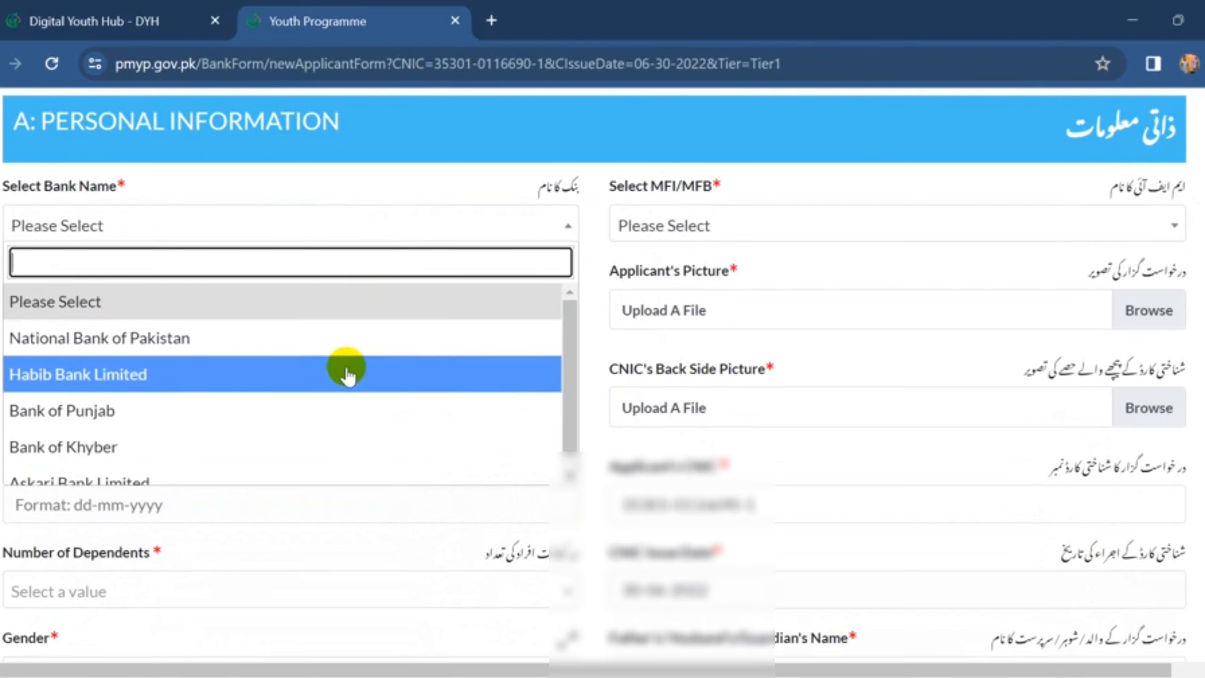
pyautogui.scroll(-1, 349, 375)
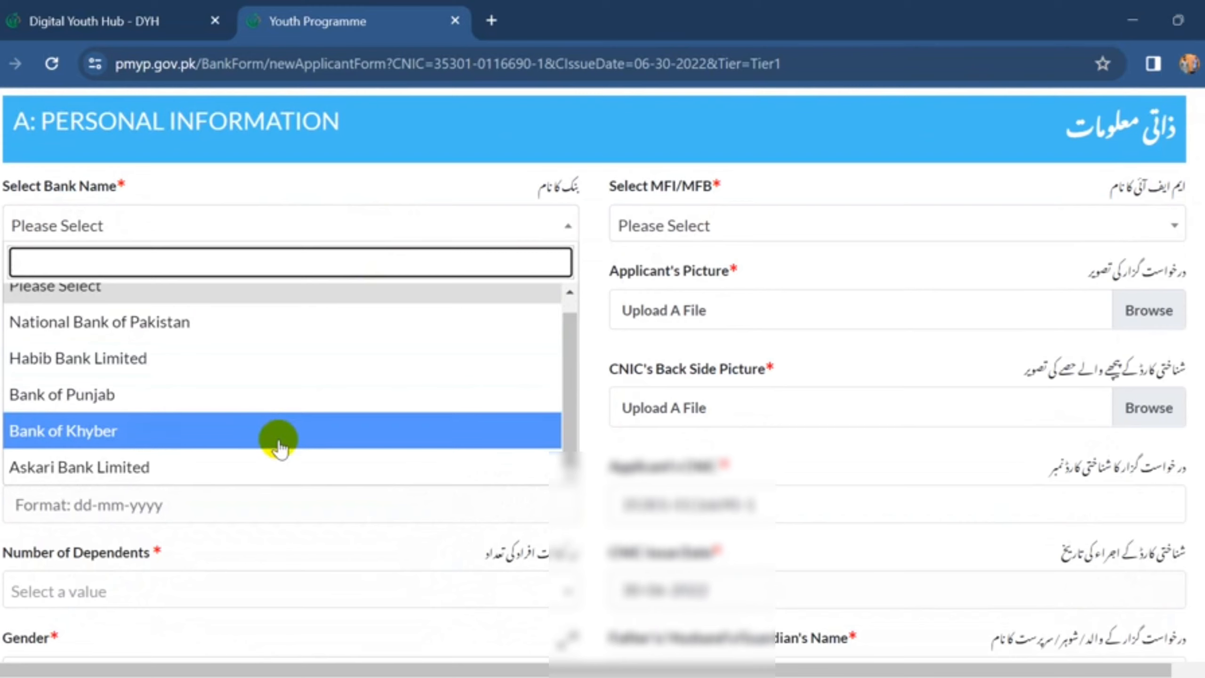
pyautogui.click(269, 237)
pyautogui.scroll(-1, 241, 281)
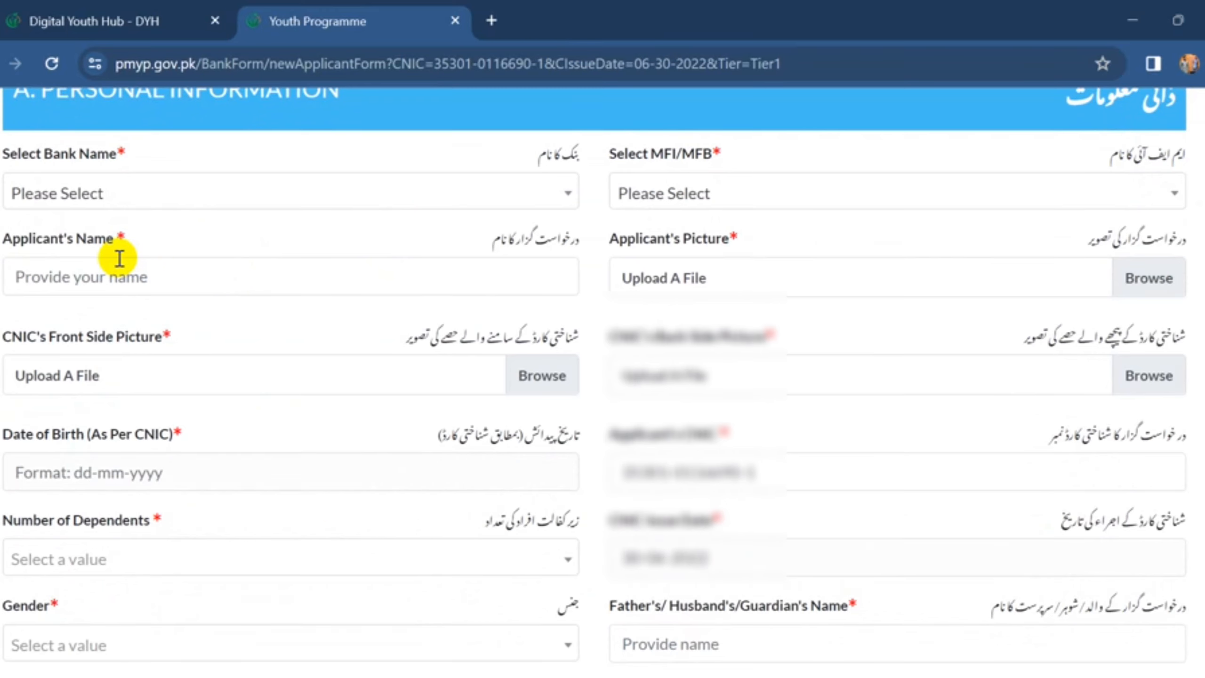
pyautogui.scroll(-1, 358, 323)
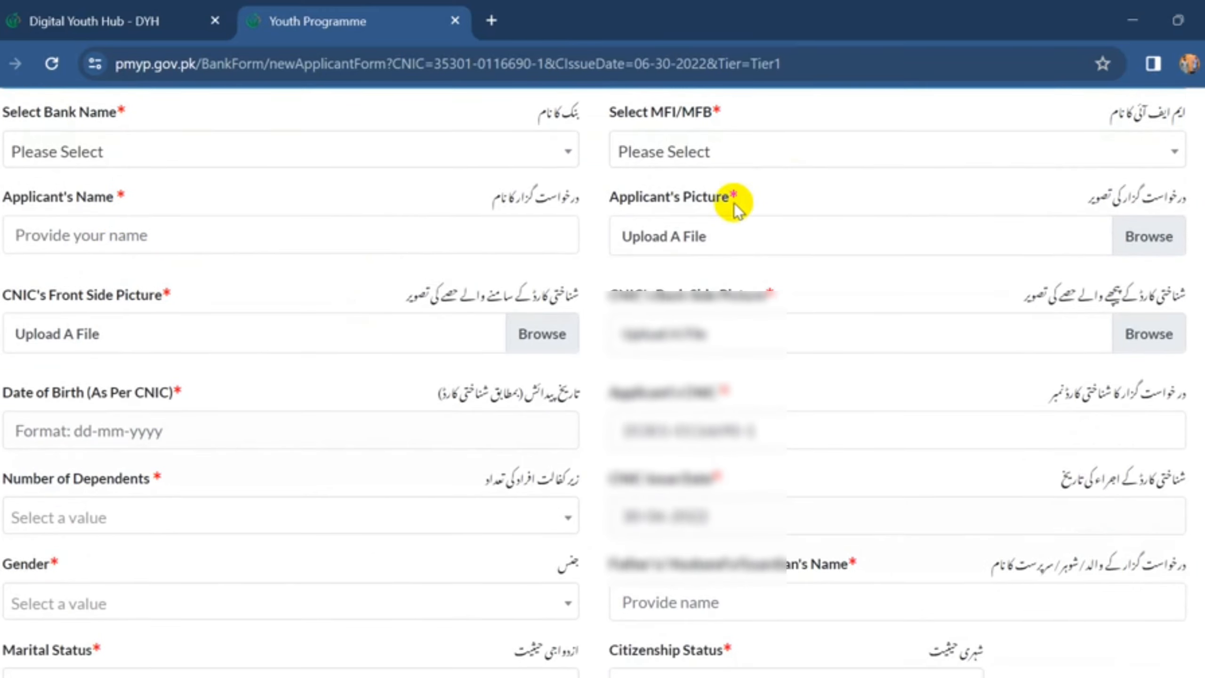
pyautogui.scroll(-2, 368, 331)
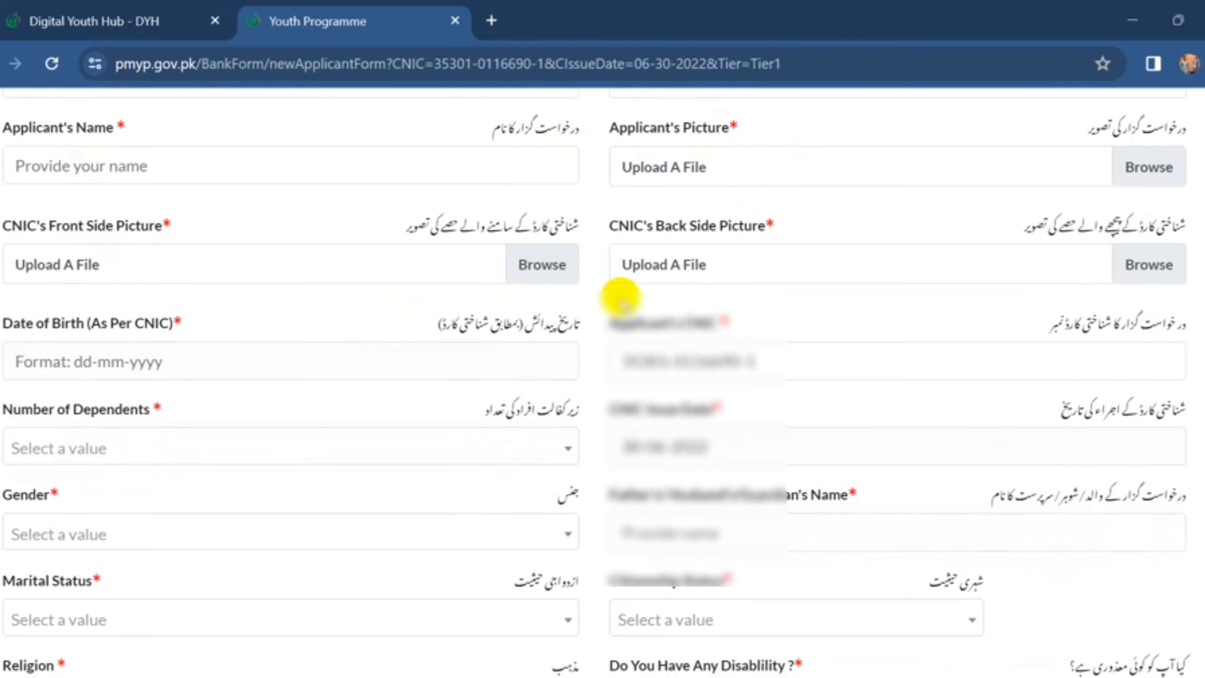
pyautogui.scroll(-1, 620, 298)
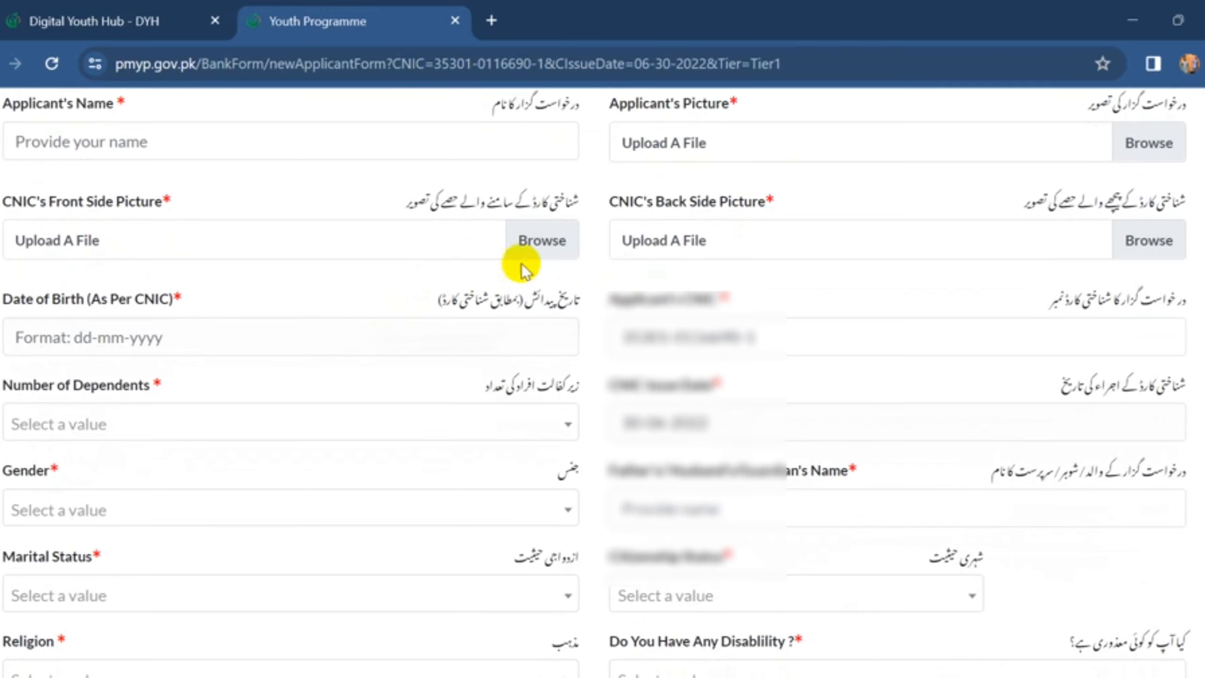
pyautogui.scroll(-1, 679, 249)
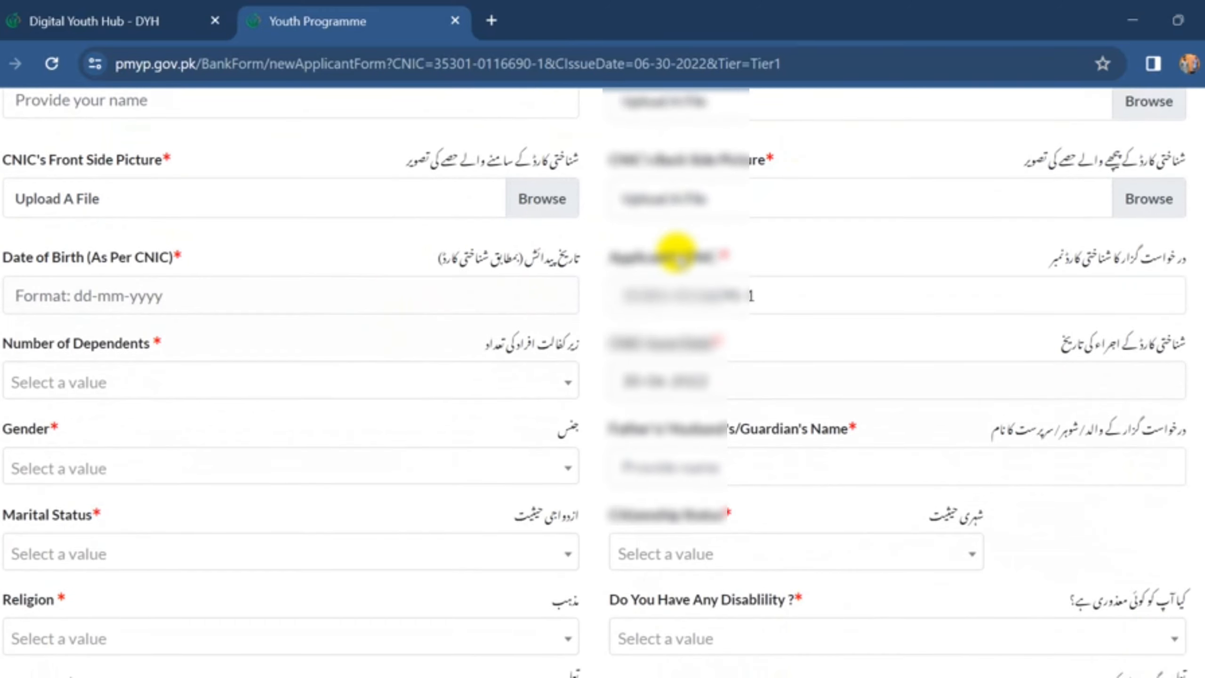
pyautogui.scroll(-1, 292, 328)
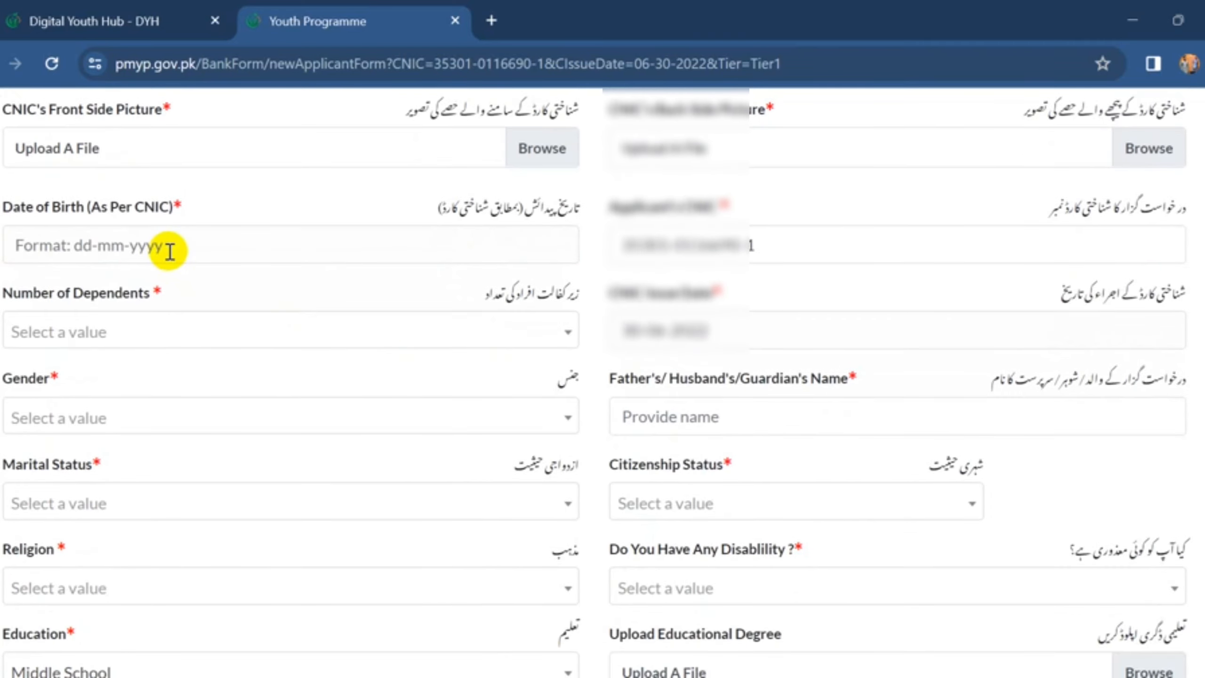
pyautogui.scroll(-1, 169, 250)
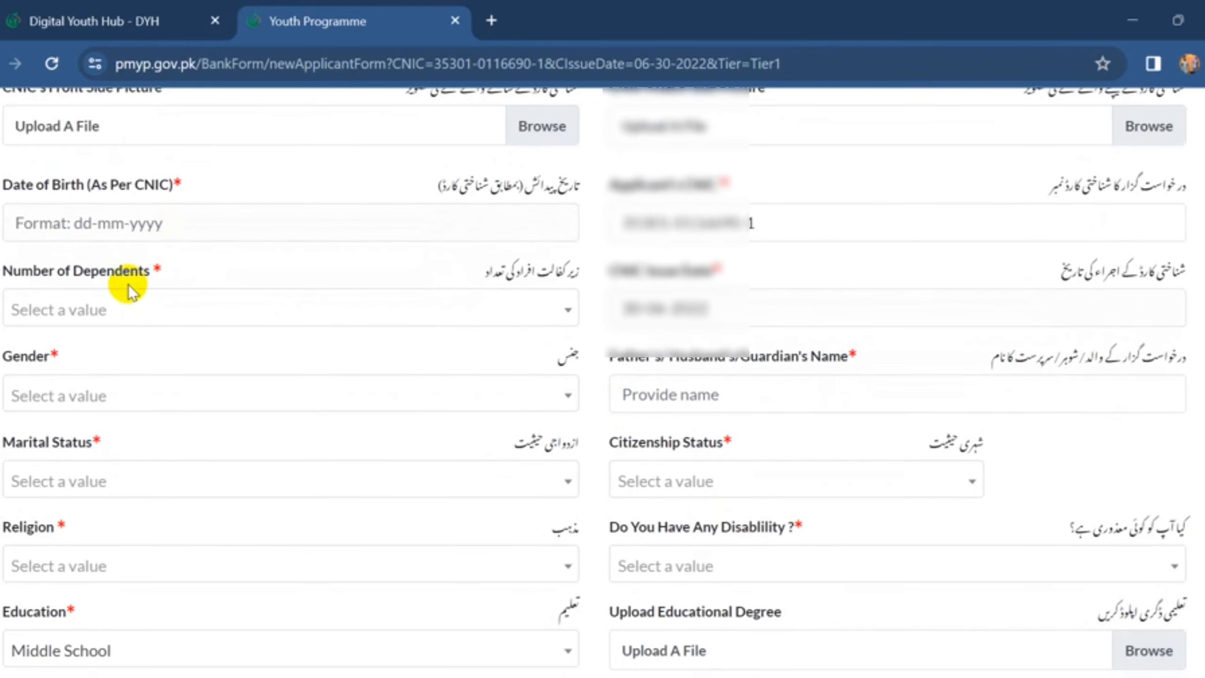
# - Set the number of dependents to >5
pyautogui.click(131, 309)
pyautogui.scroll(-1, 128, 399)
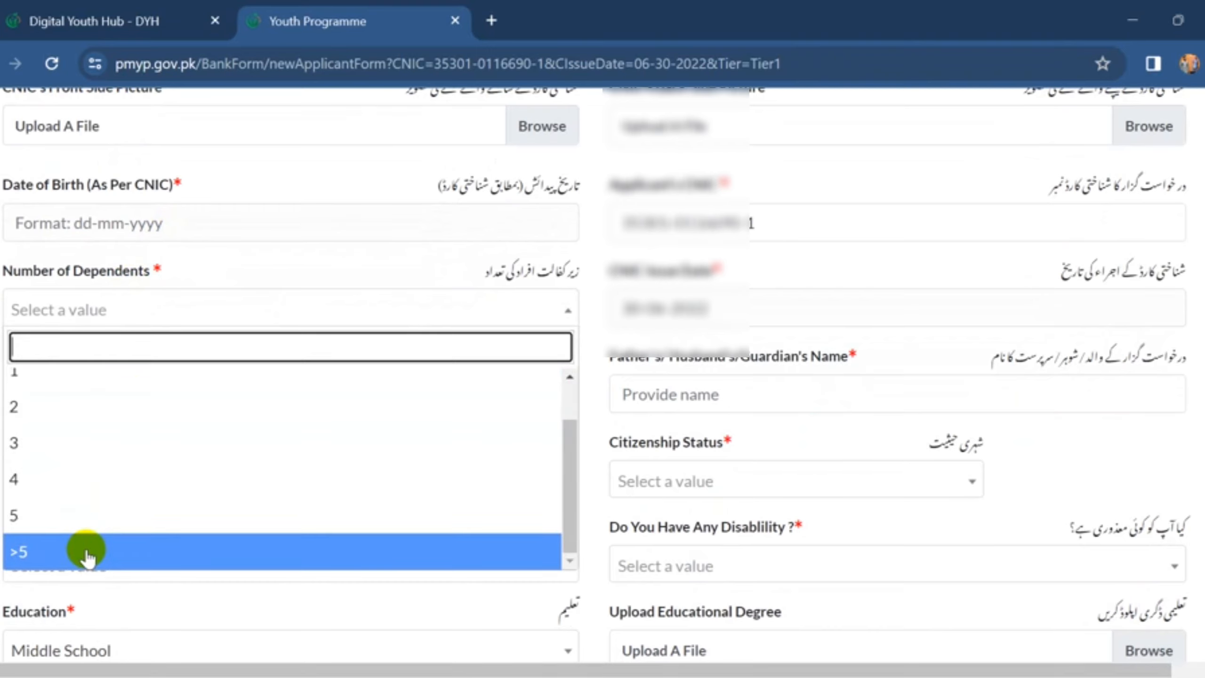
pyautogui.click(85, 552)
pyautogui.scroll(-2, 306, 380)
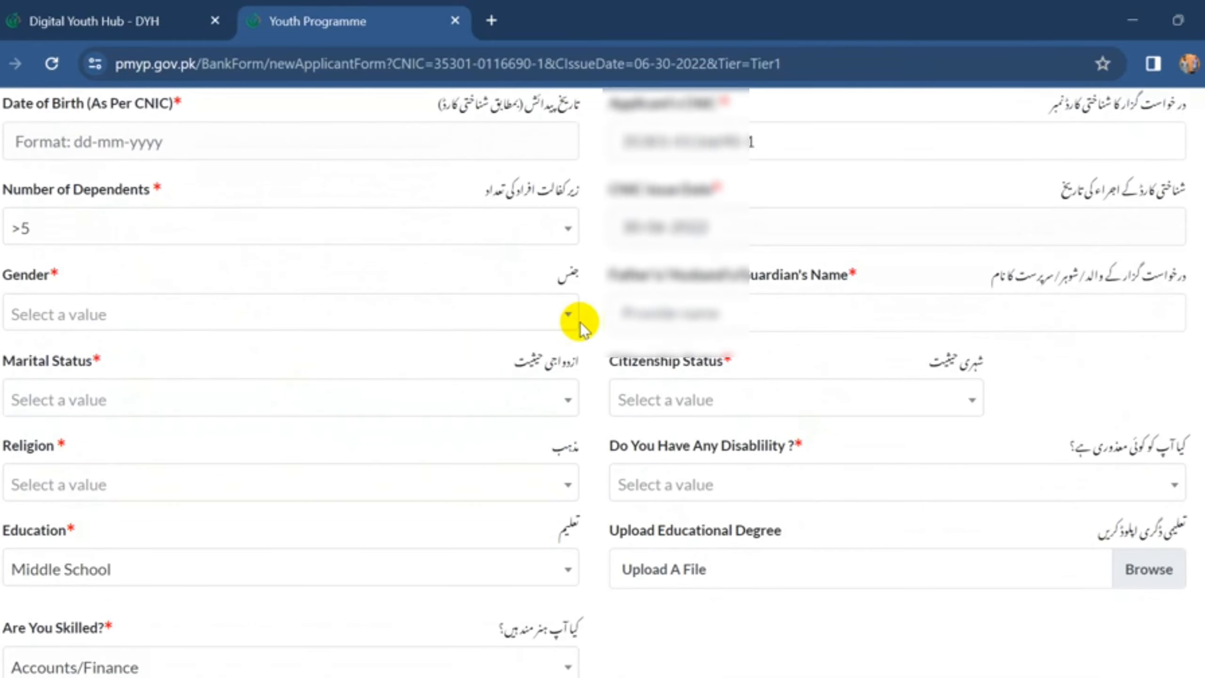
pyautogui.scroll(-1, 577, 323)
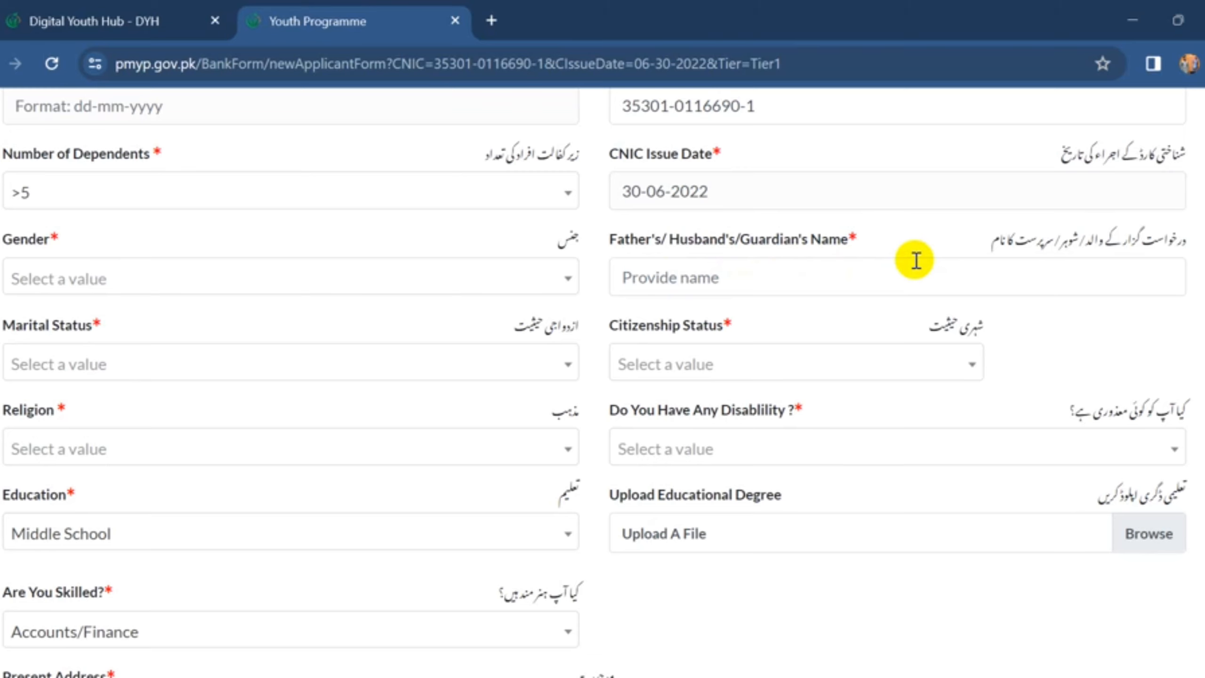
pyautogui.scroll(-1, 688, 325)
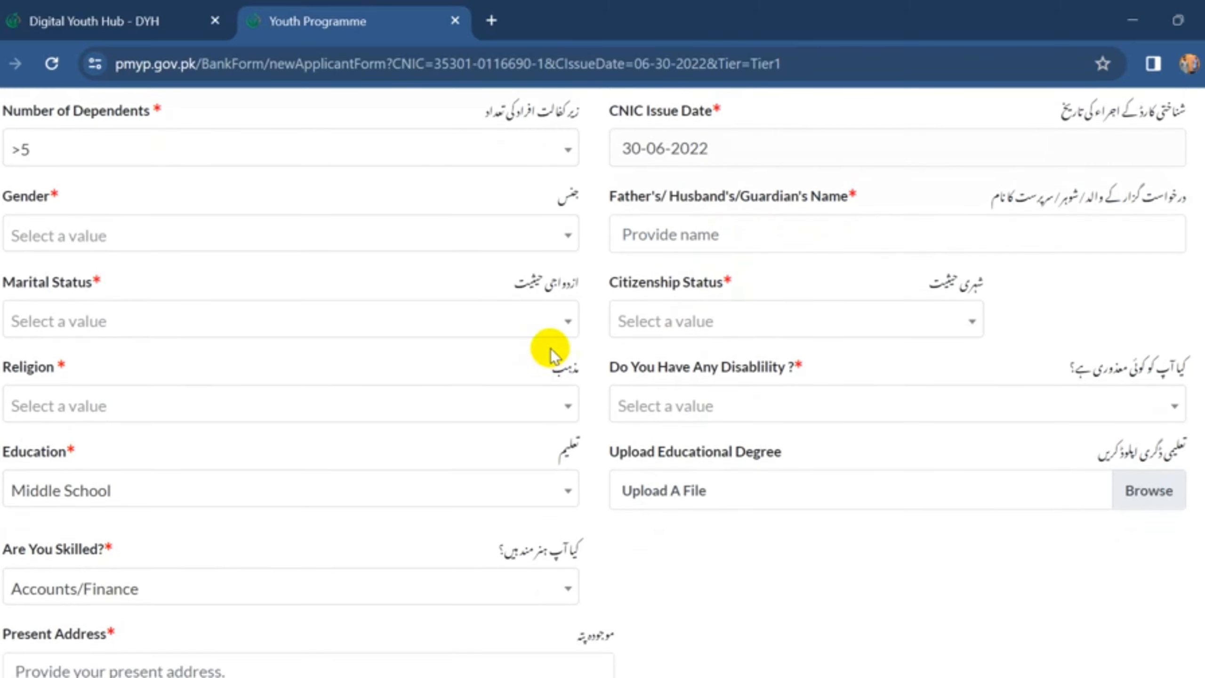
pyautogui.scroll(-1, 551, 349)
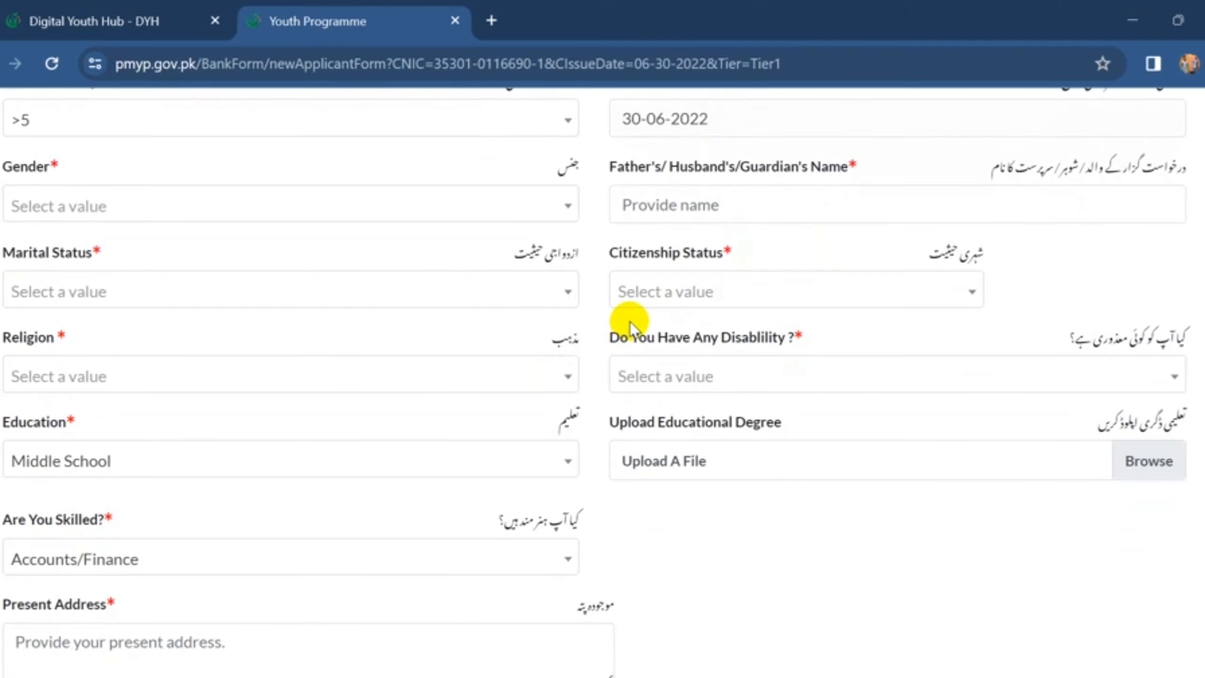
pyautogui.scroll(-1, 401, 428)
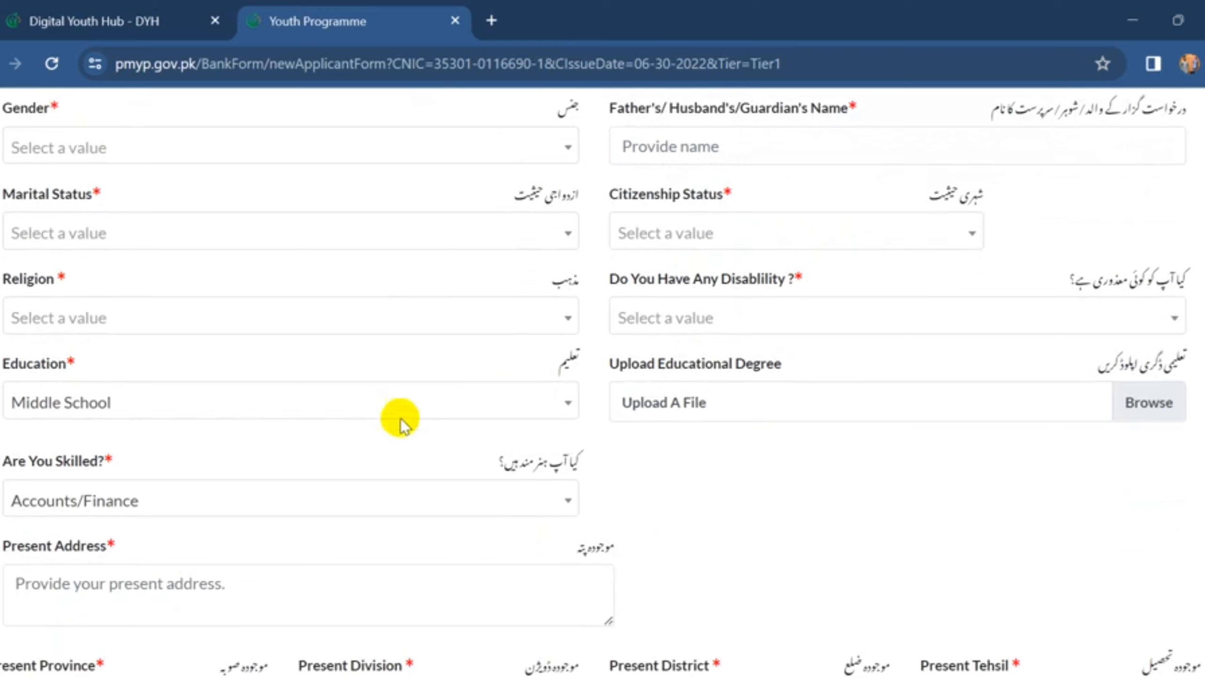
# - Preview the Religion, Disability and Education options without changing them, keeping Middle School
pyautogui.click(425, 328)
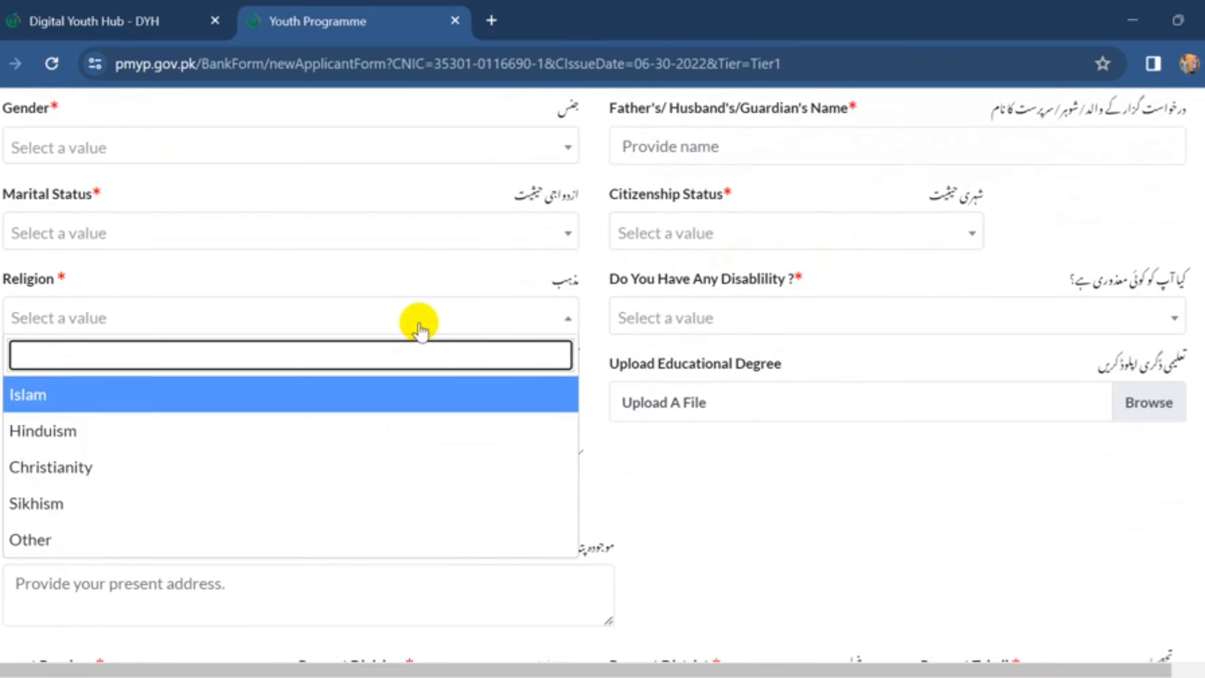
pyautogui.click(418, 322)
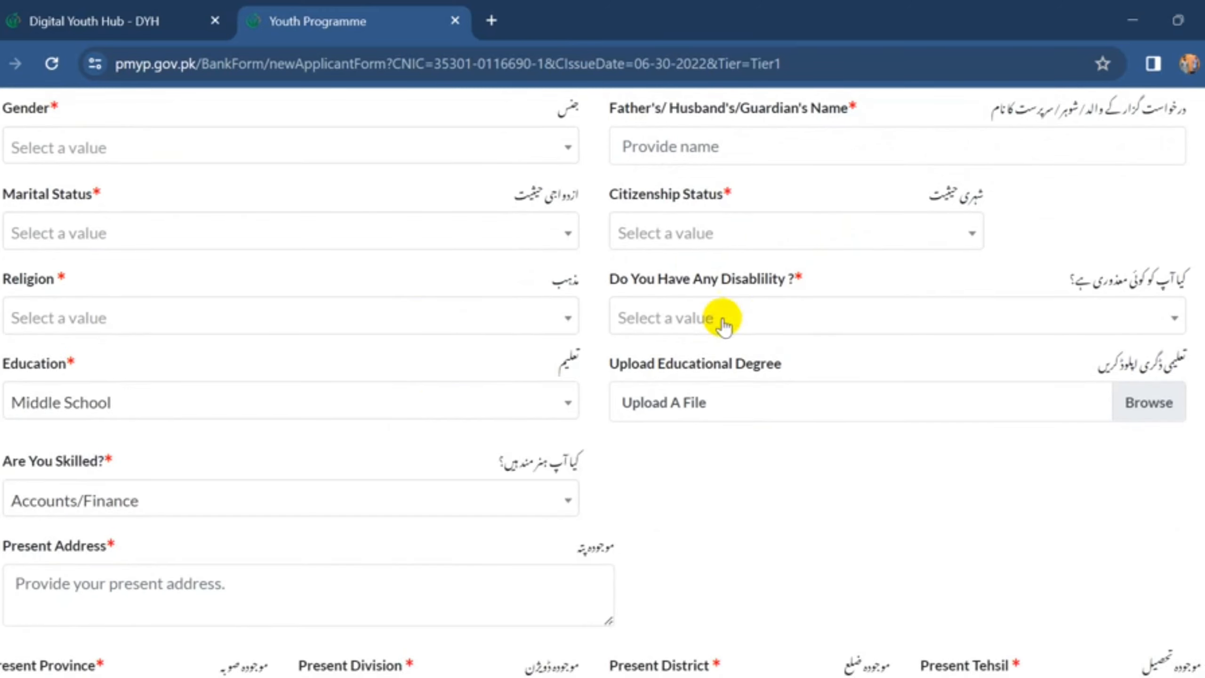
pyautogui.click(769, 323)
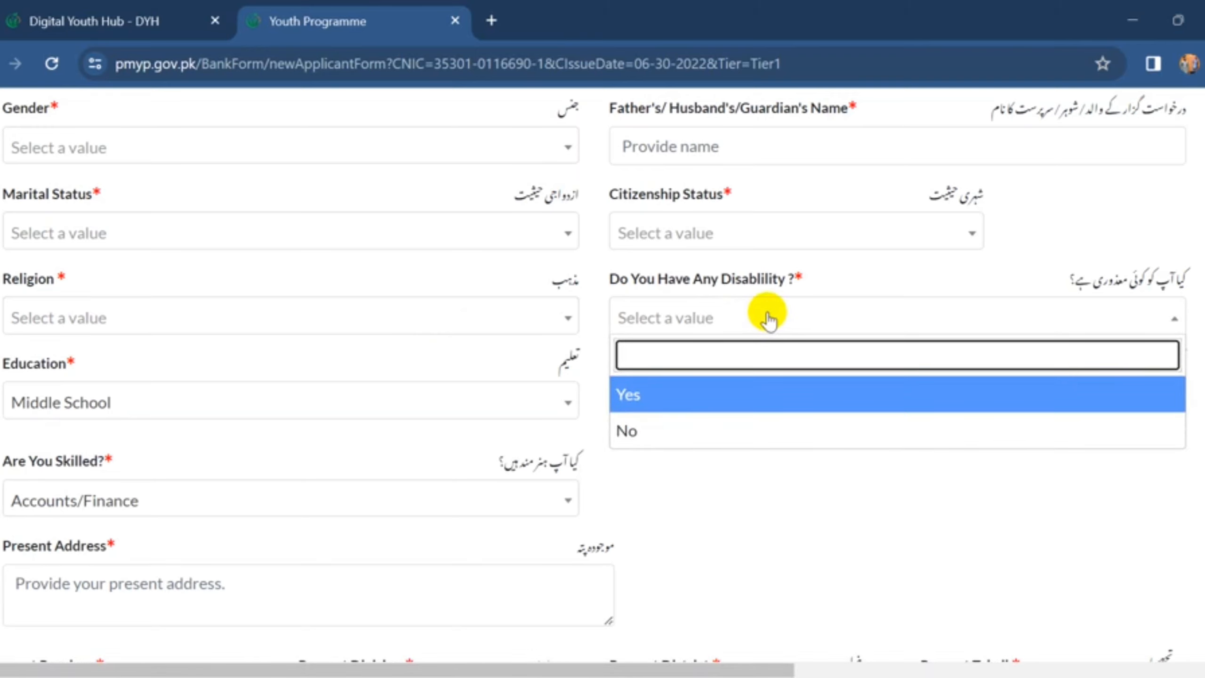
pyautogui.click(770, 314)
pyautogui.scroll(-1, 482, 450)
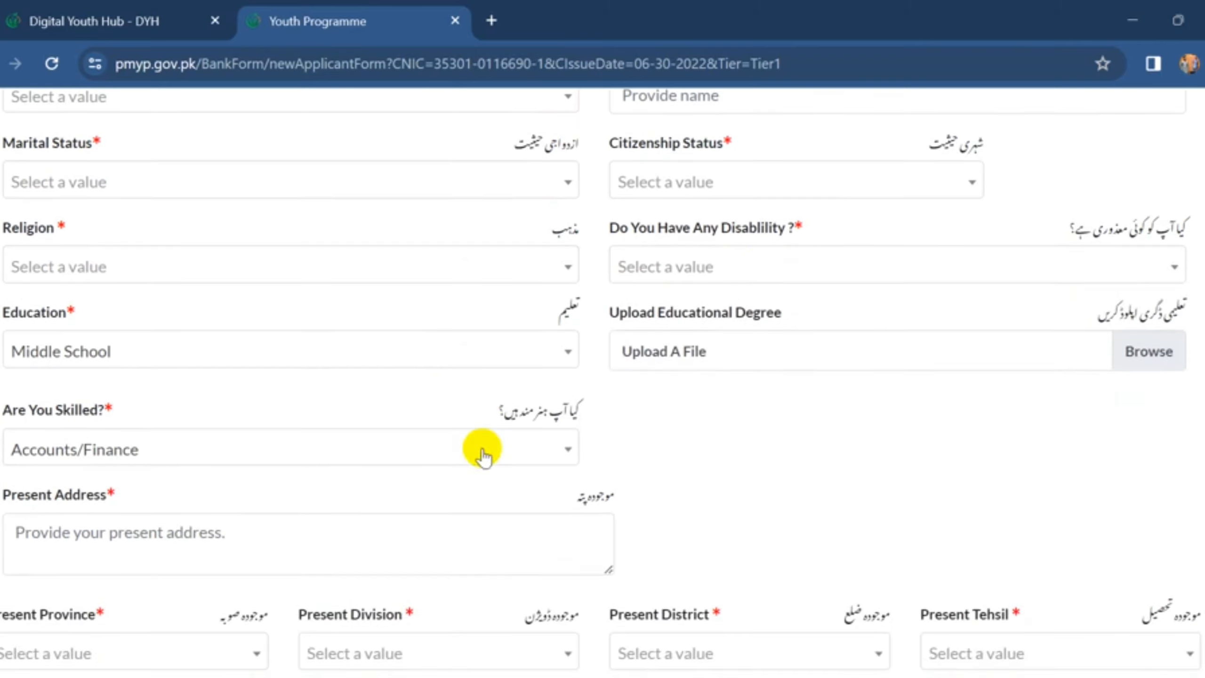
pyautogui.click(495, 353)
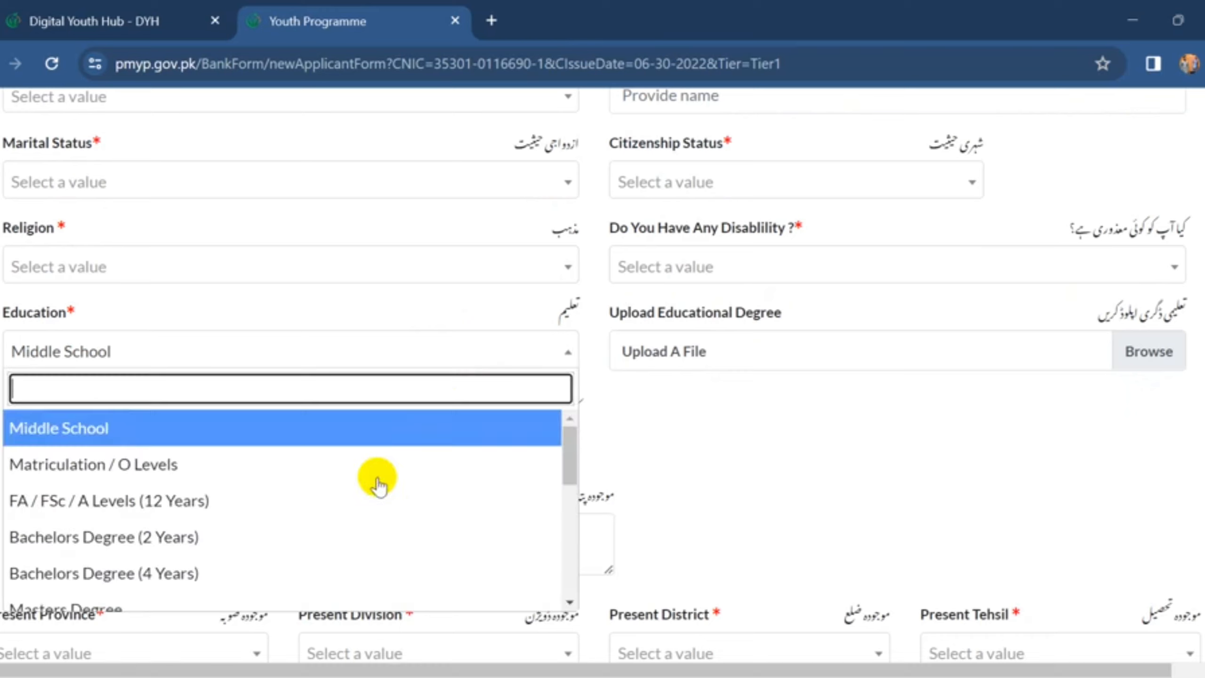
pyautogui.scroll(-4, 372, 492)
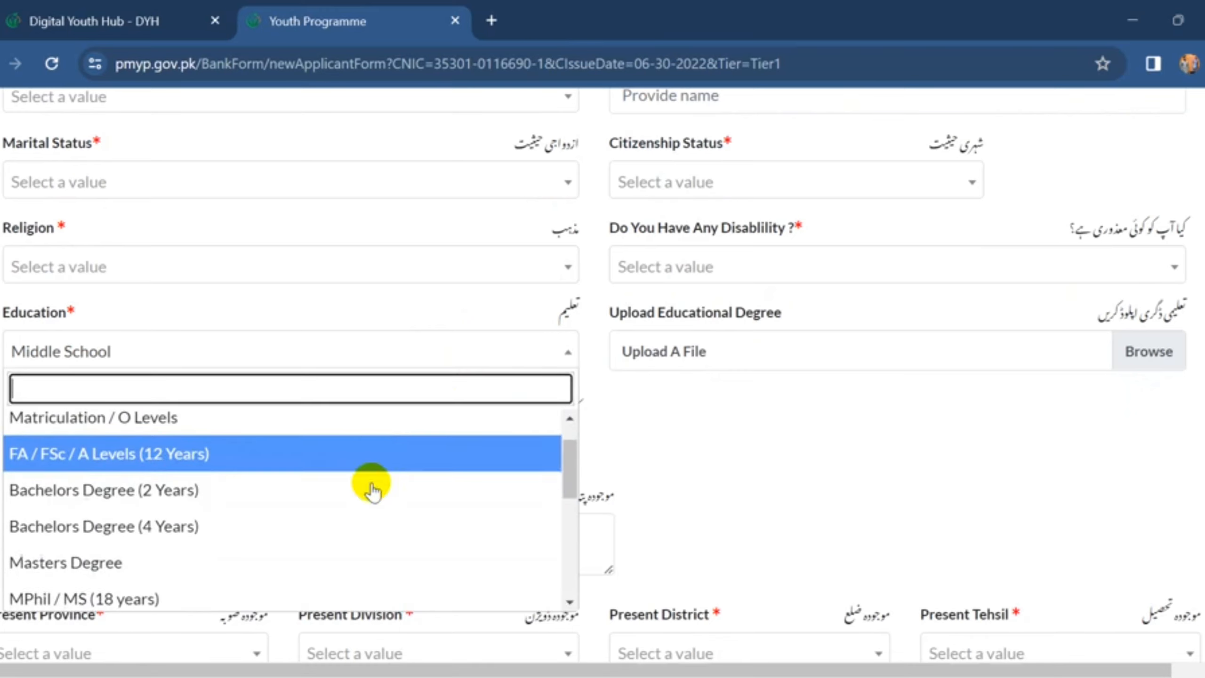
pyautogui.scroll(-2, 372, 489)
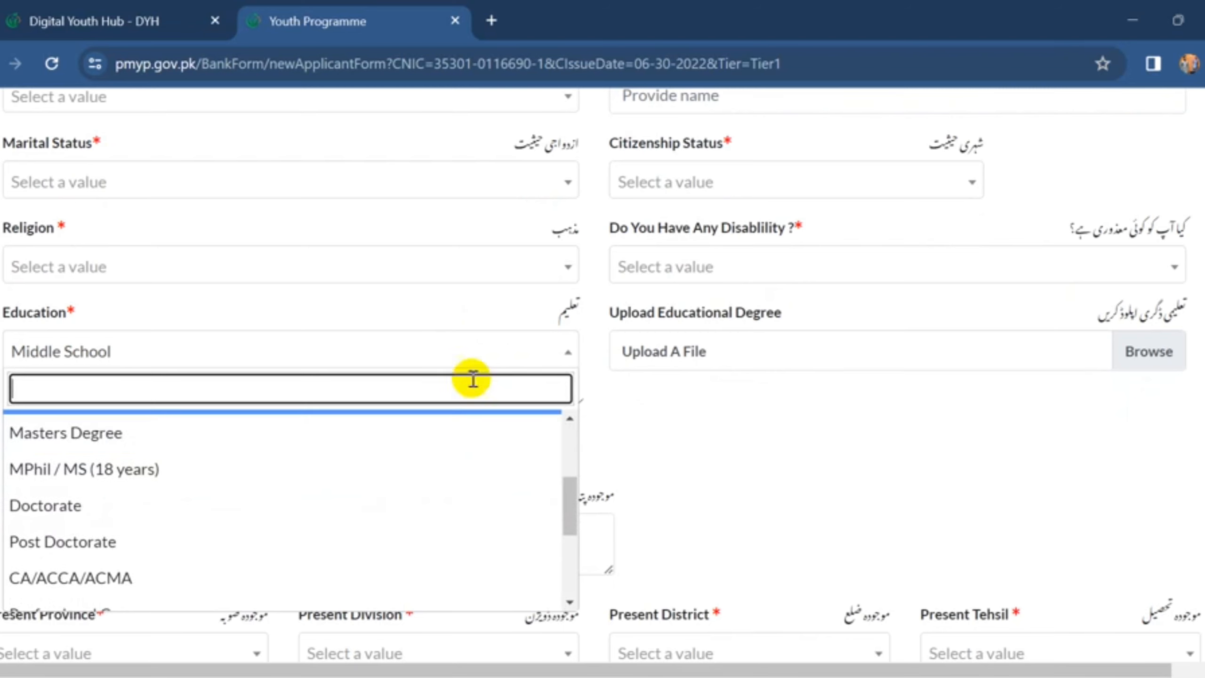
pyautogui.click(489, 358)
pyautogui.scroll(-1, 673, 346)
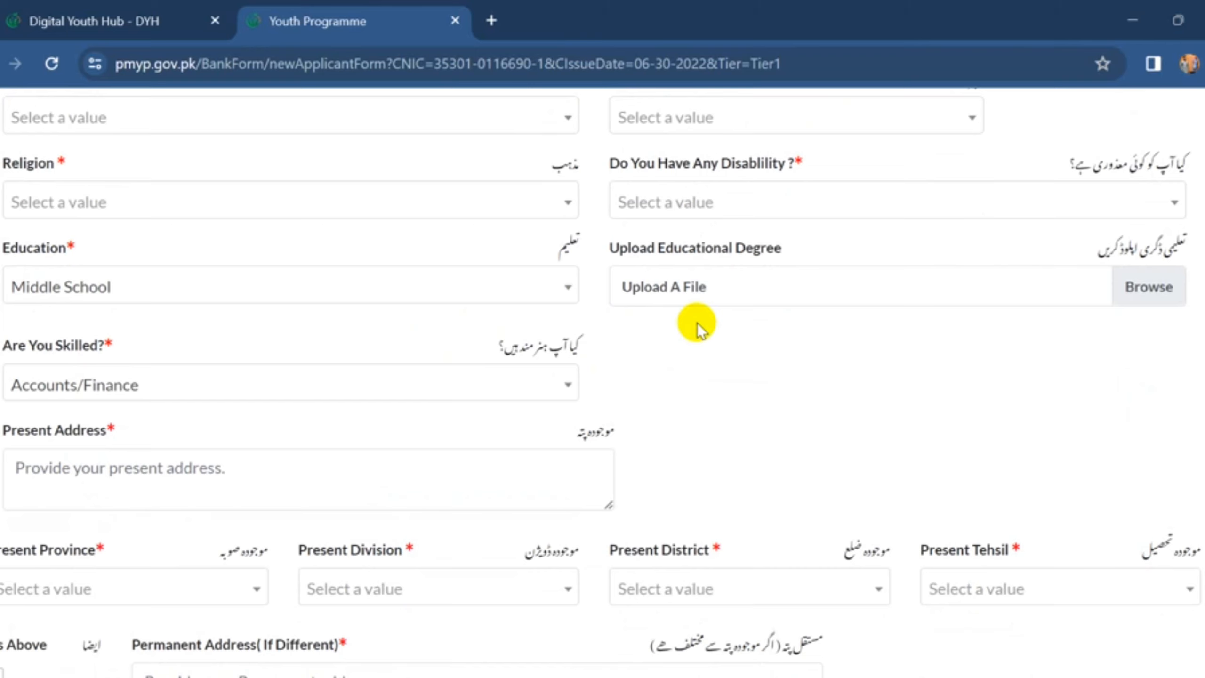
pyautogui.scroll(-1, 696, 323)
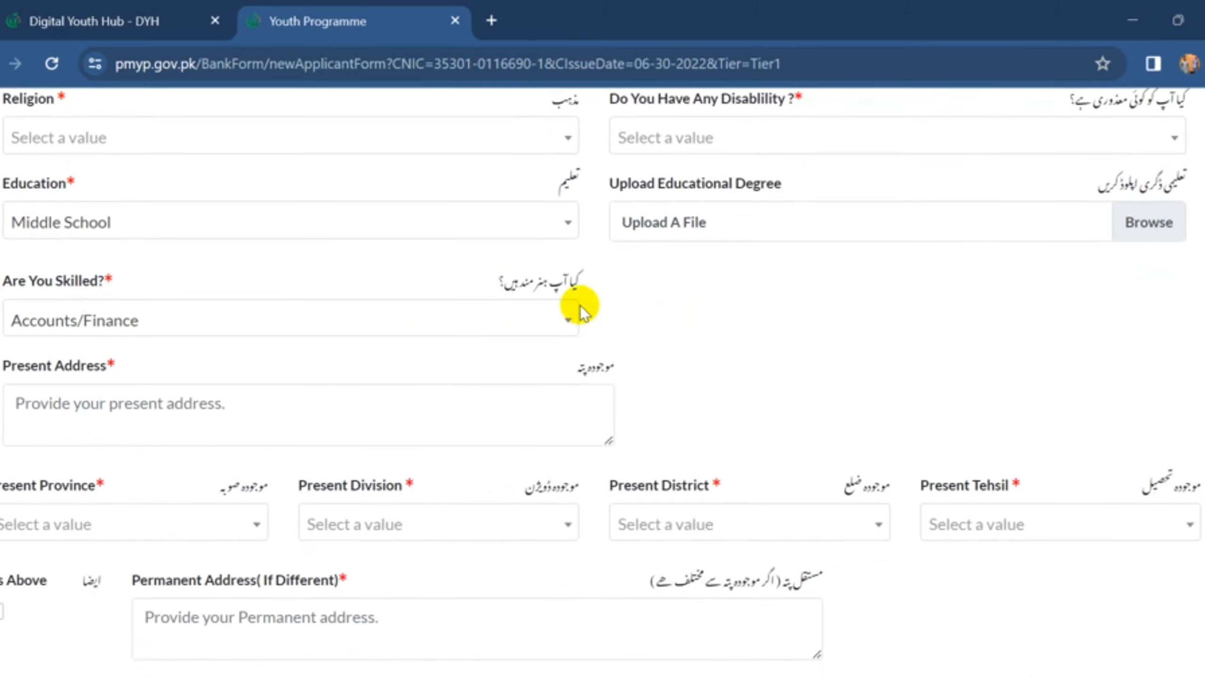
# - Set the applicant's skill to Business Knowledge/Development
pyautogui.click(556, 317)
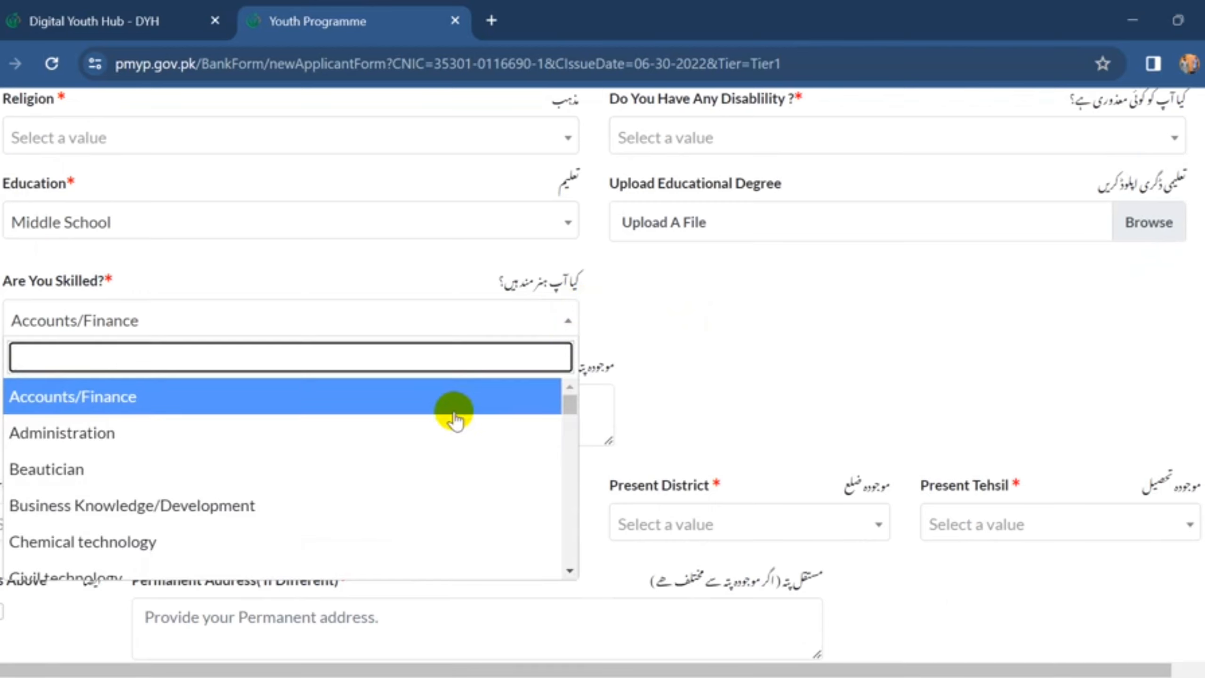
pyautogui.scroll(-1, 455, 419)
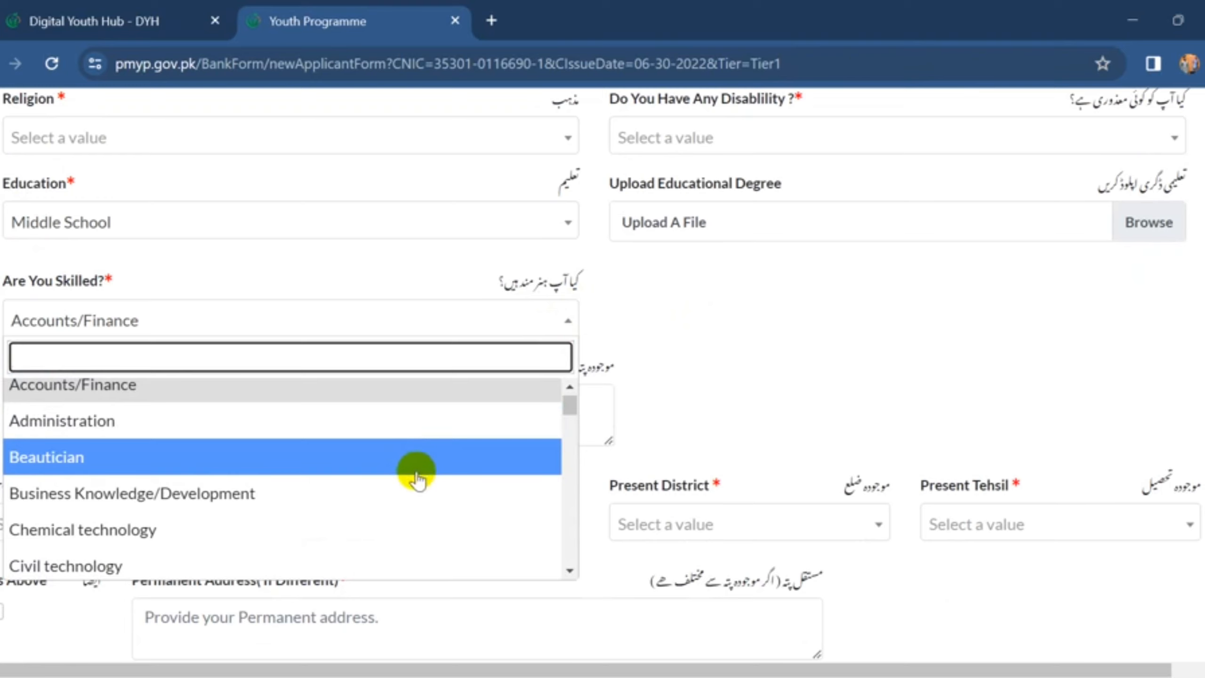
pyautogui.scroll(-1, 417, 487)
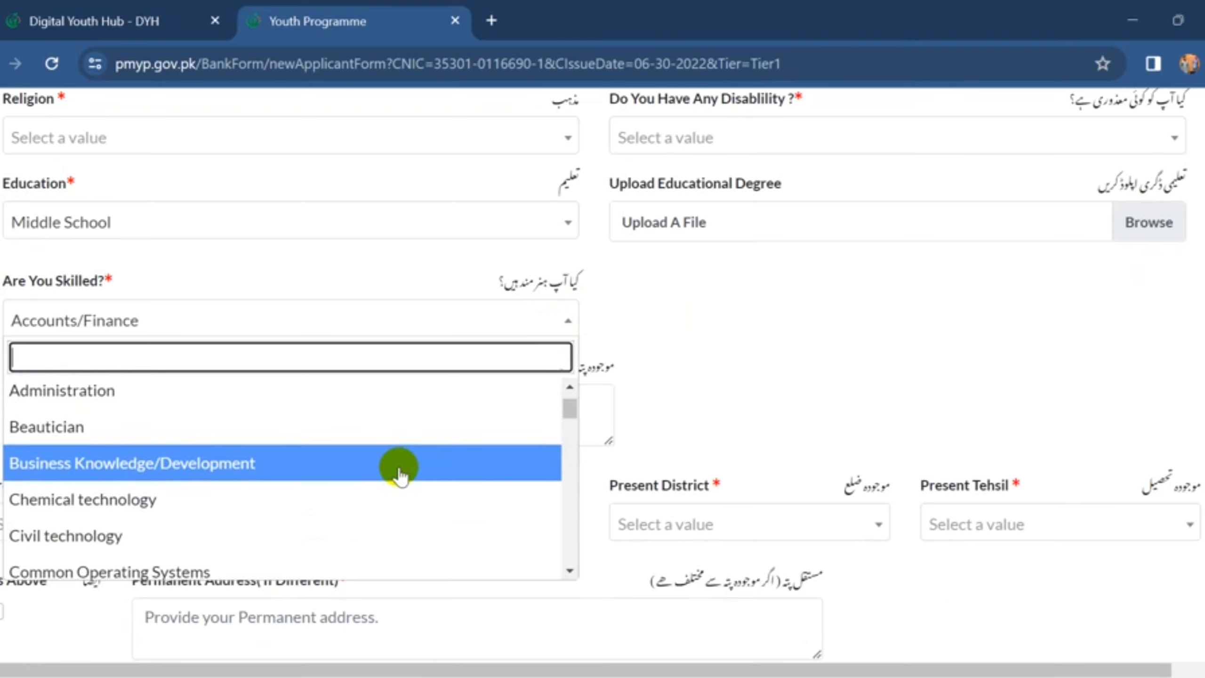
pyautogui.click(399, 469)
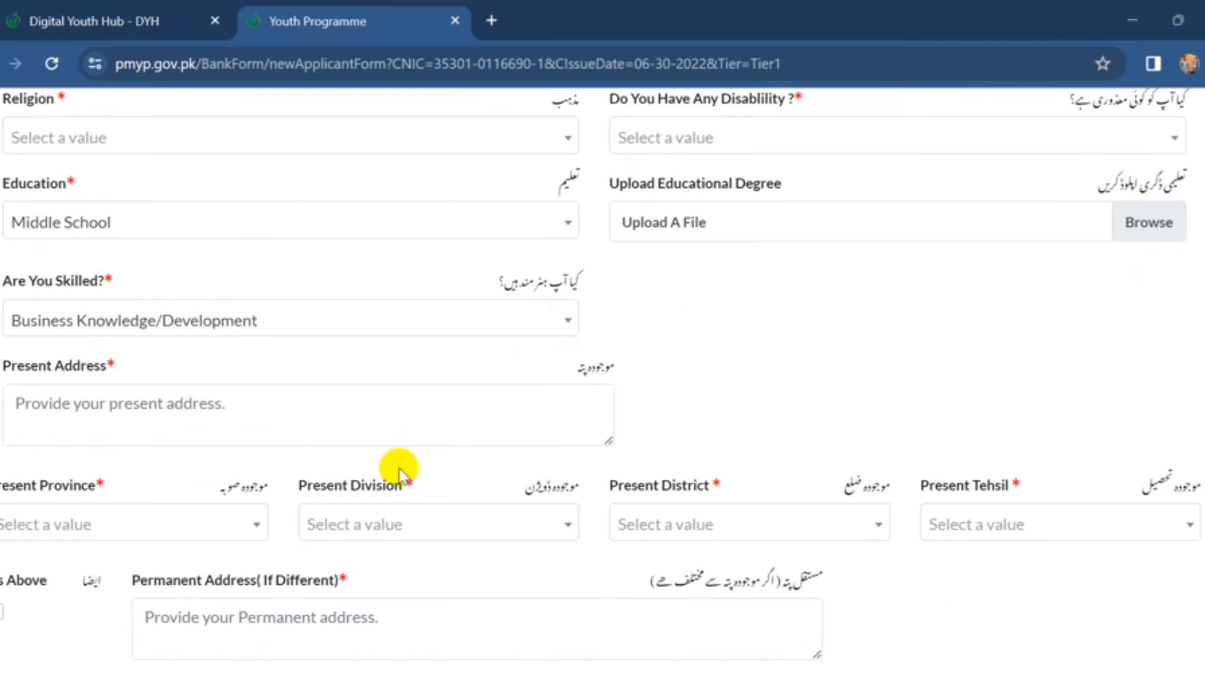
pyautogui.scroll(-1, 360, 334)
# - Tick Same as Above so the permanent address matches the present address
pyautogui.scroll(-1, 360, 335)
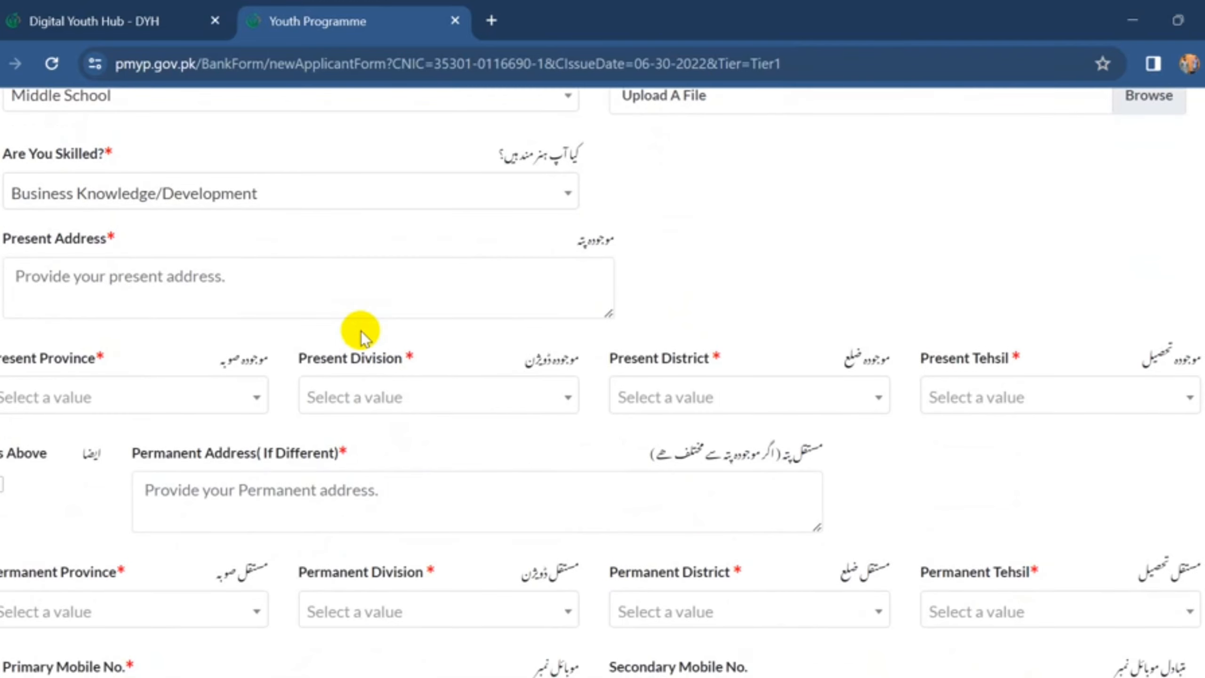
pyautogui.scroll(-1, 362, 336)
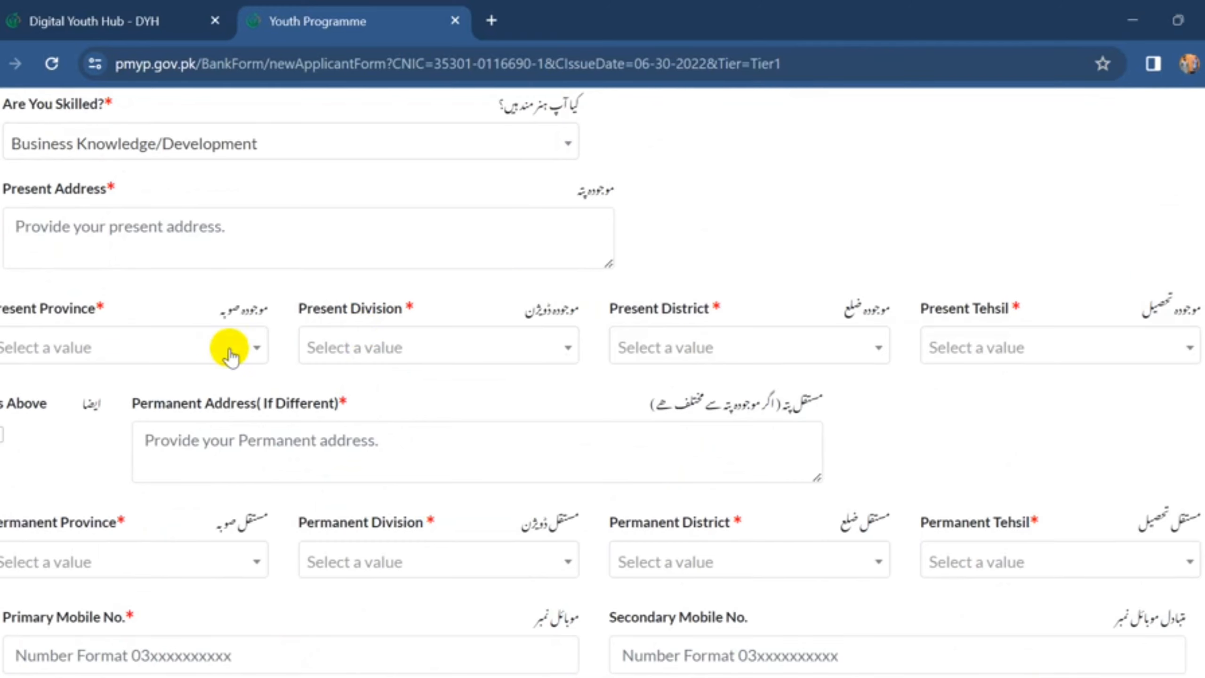
pyautogui.scroll(-1, 208, 332)
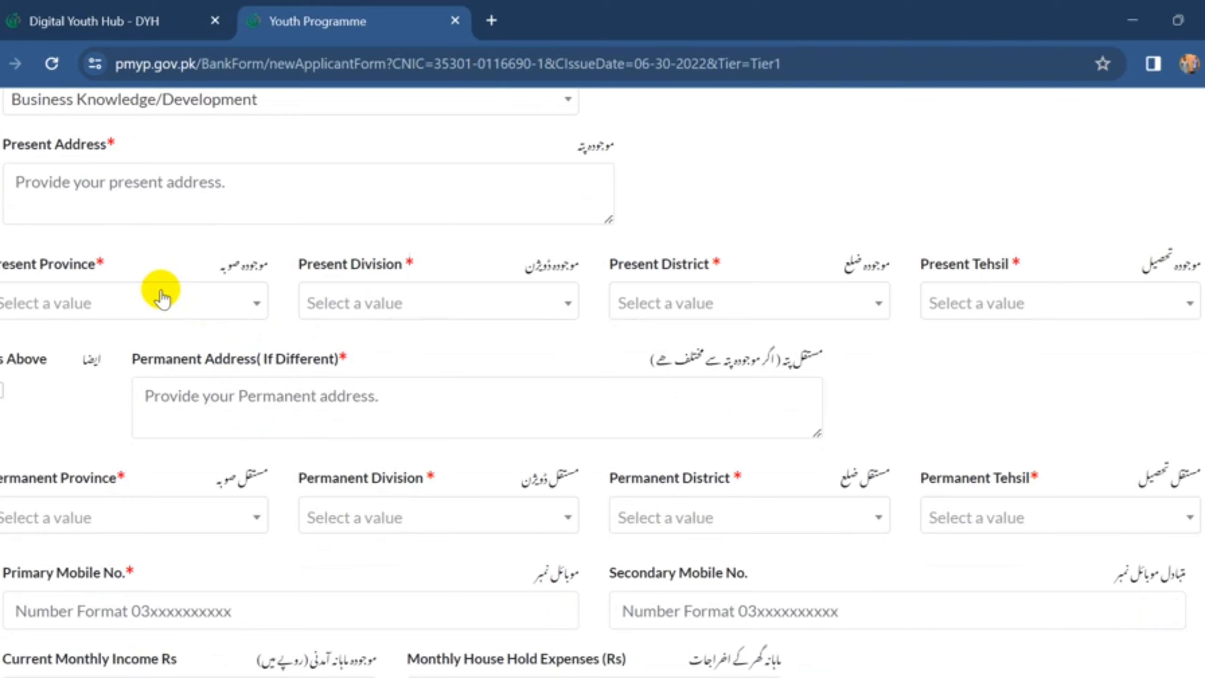
pyautogui.scroll(-1, 315, 308)
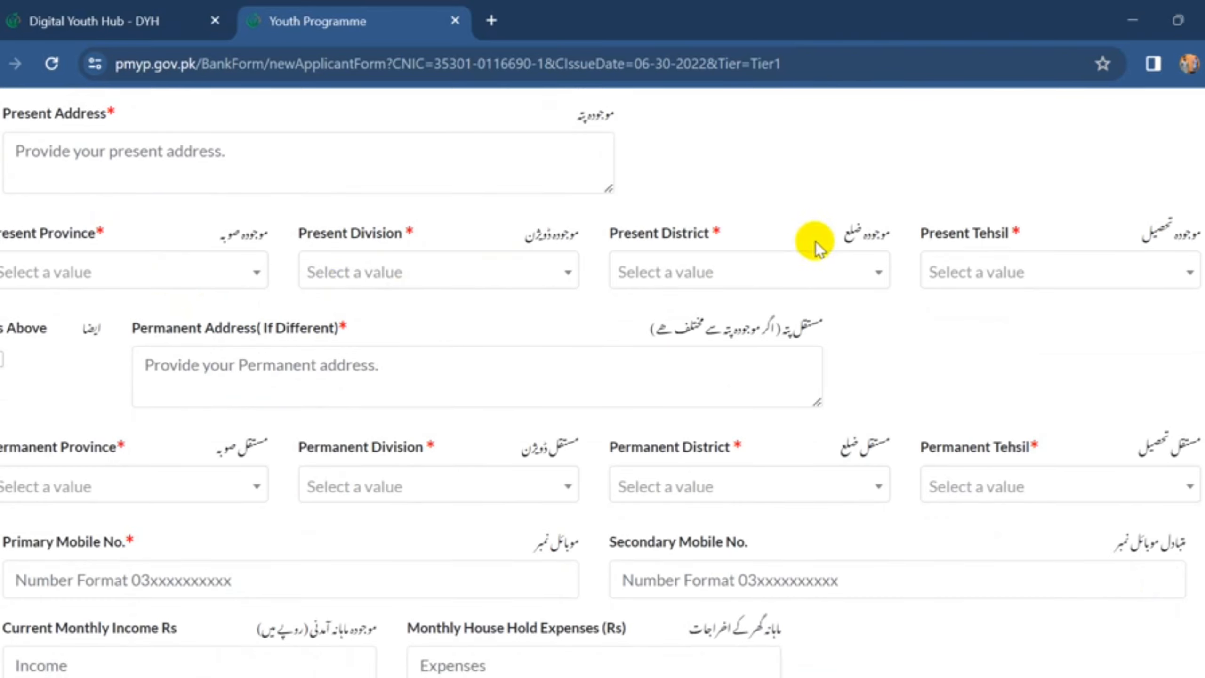
pyautogui.scroll(-1, 275, 361)
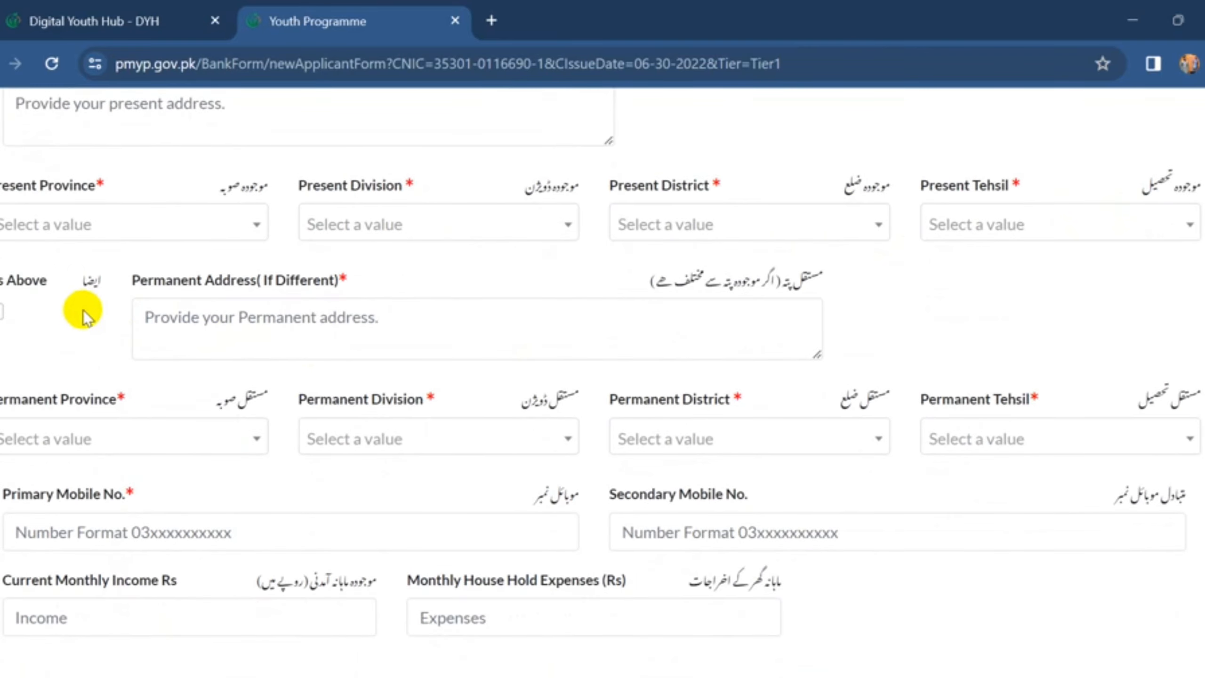
pyautogui.click(2, 314)
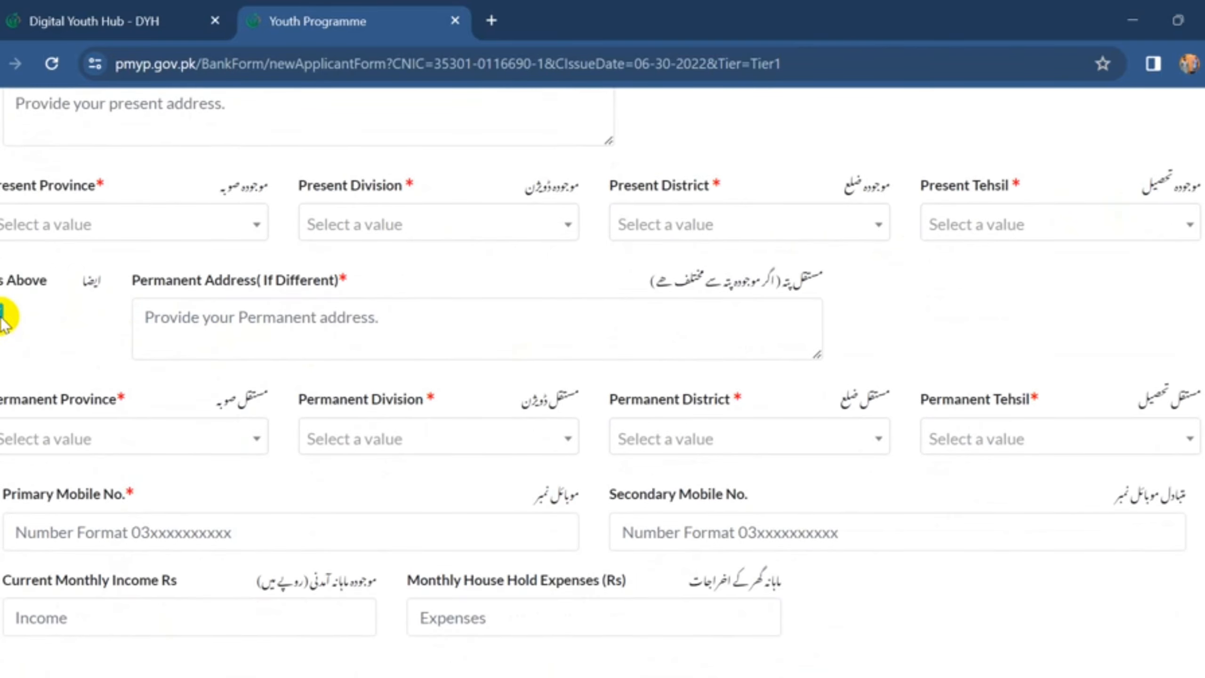
# - Scroll down the form to the Business Information section
pyautogui.scroll(-3, 99, 349)
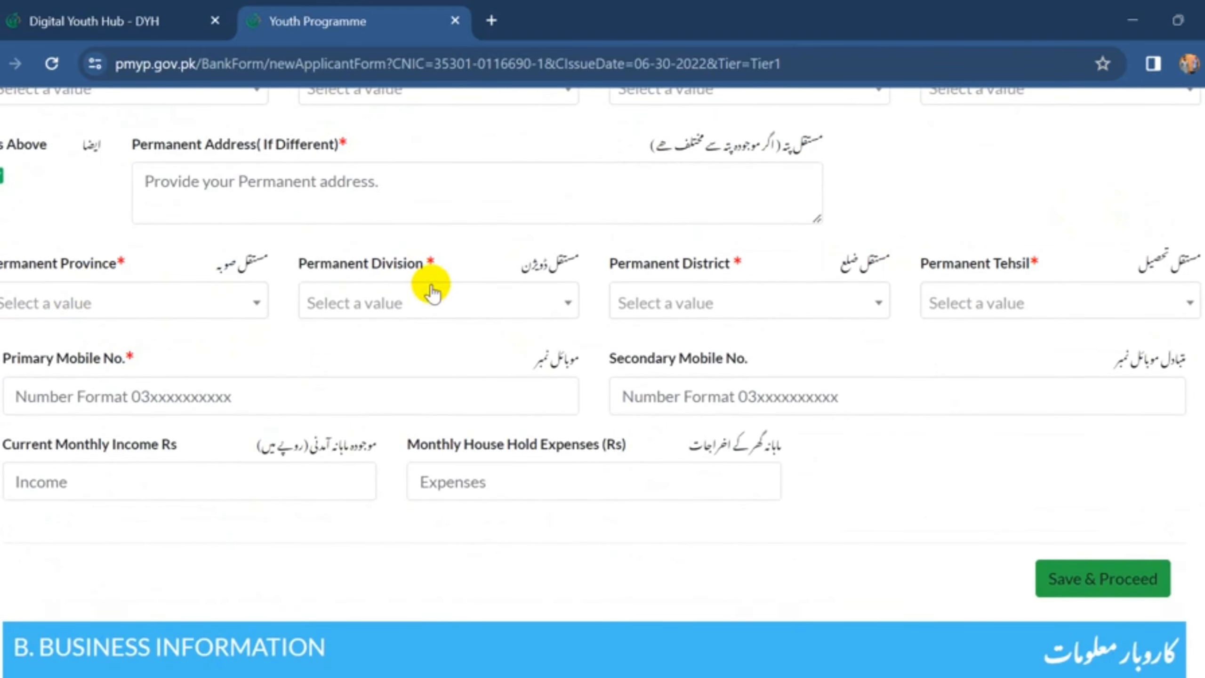
pyautogui.scroll(-1, 607, 296)
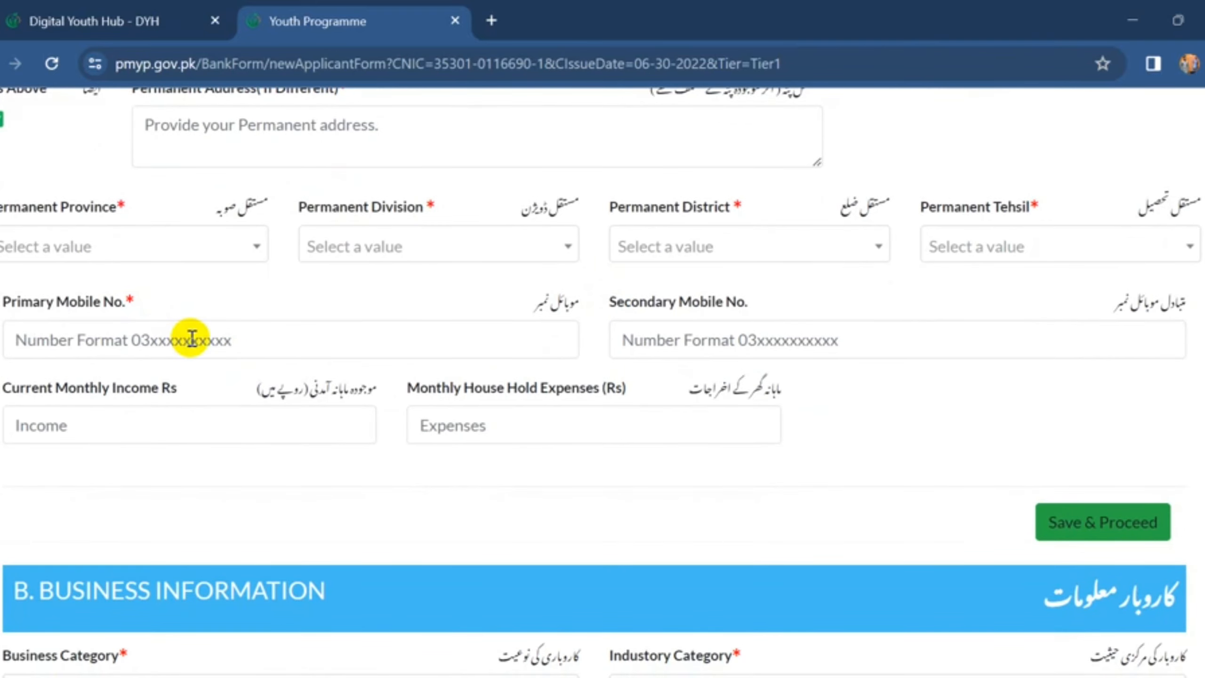
pyautogui.scroll(-1, 538, 351)
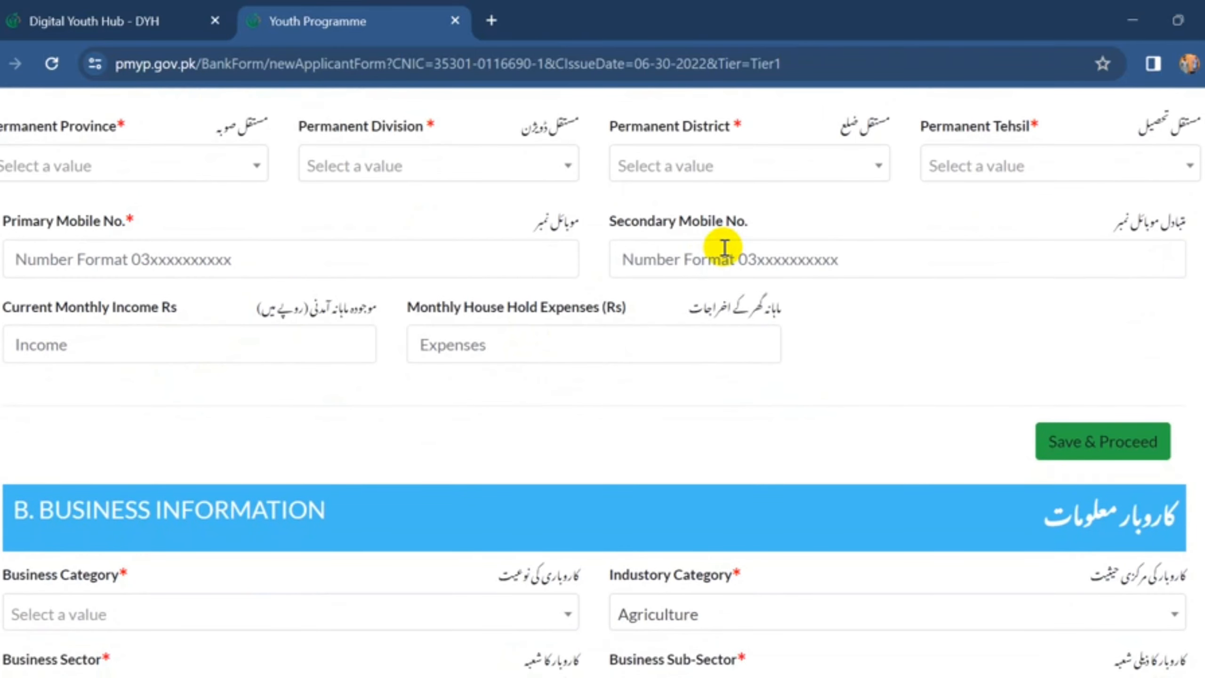
pyautogui.scroll(-1, 532, 312)
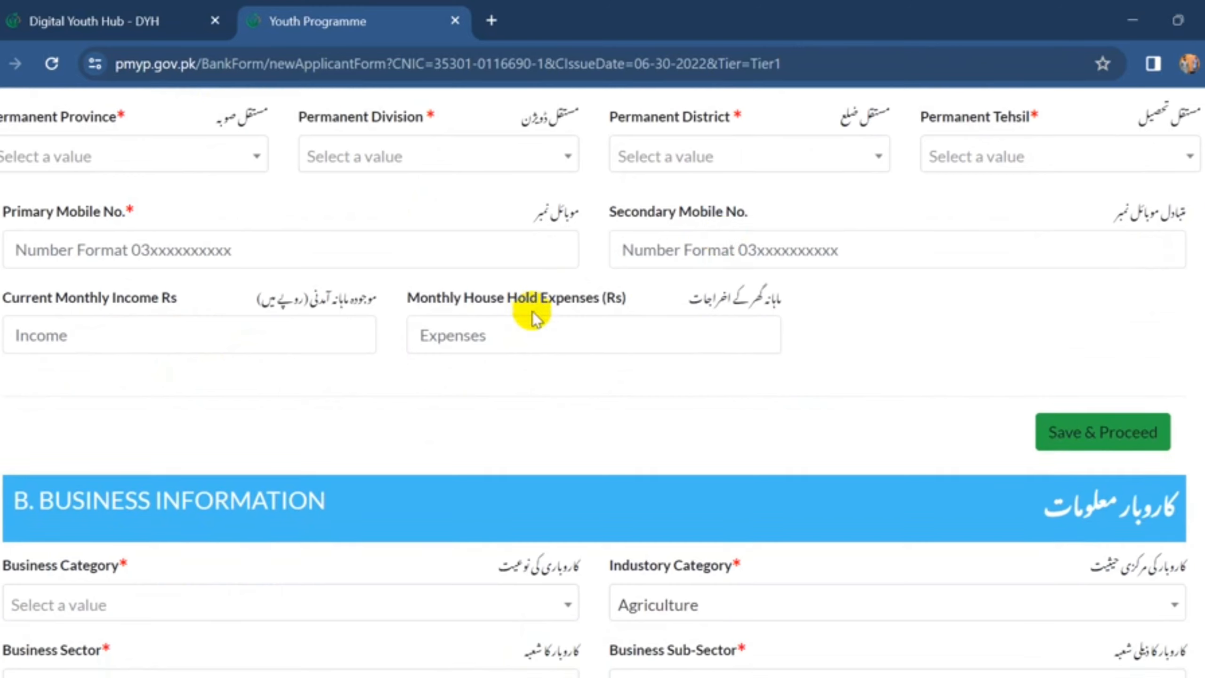
pyautogui.scroll(-1, 385, 365)
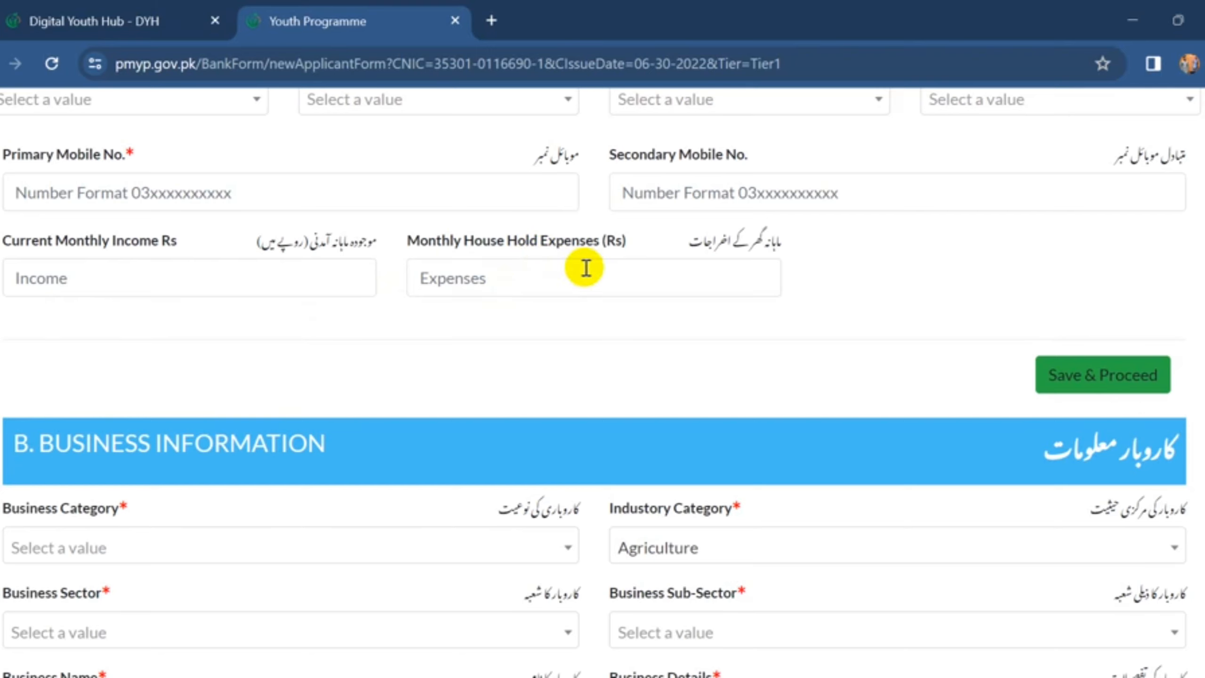
pyautogui.scroll(-1, 586, 268)
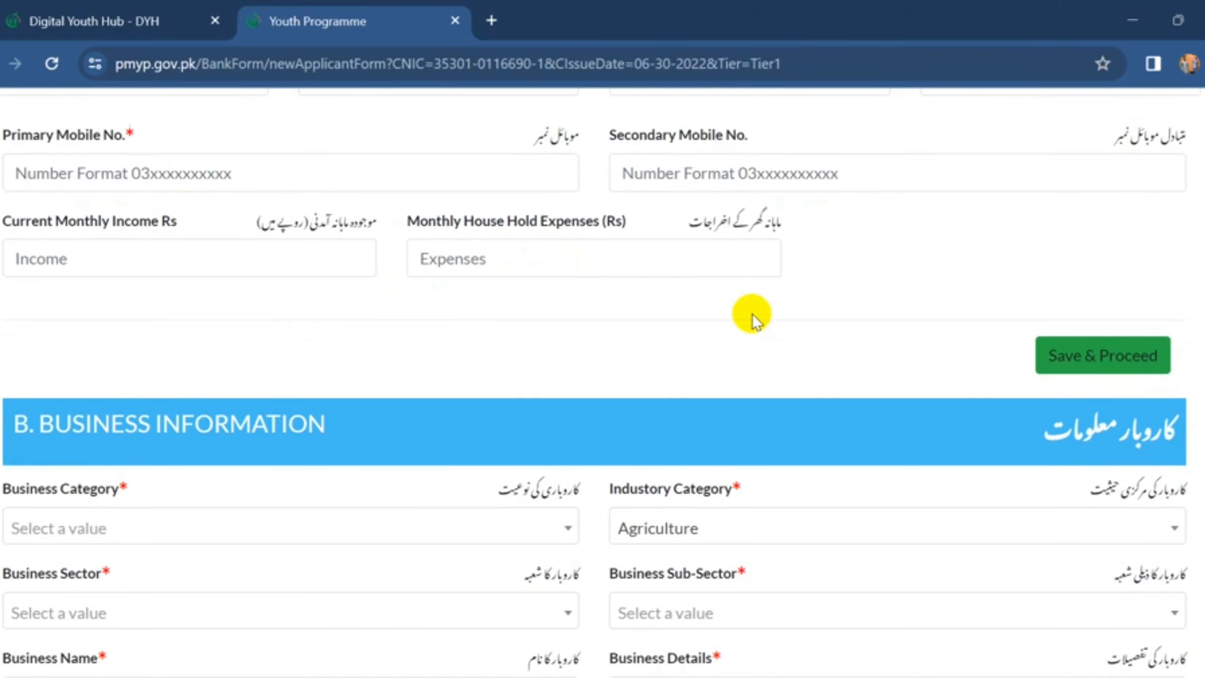
pyautogui.scroll(-1, 753, 314)
# - Choose New Business as the business category and show the Agriculture, Manufacturing and Services industry choices
pyautogui.scroll(-3, 752, 315)
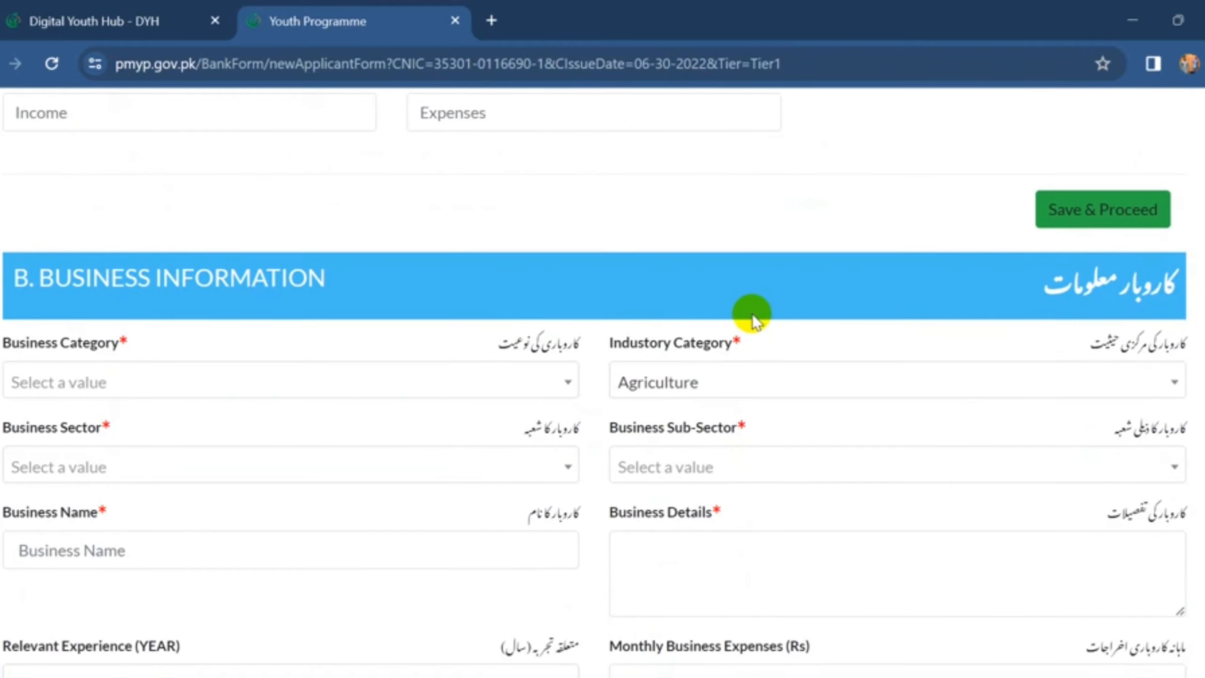
pyautogui.scroll(-1, 752, 315)
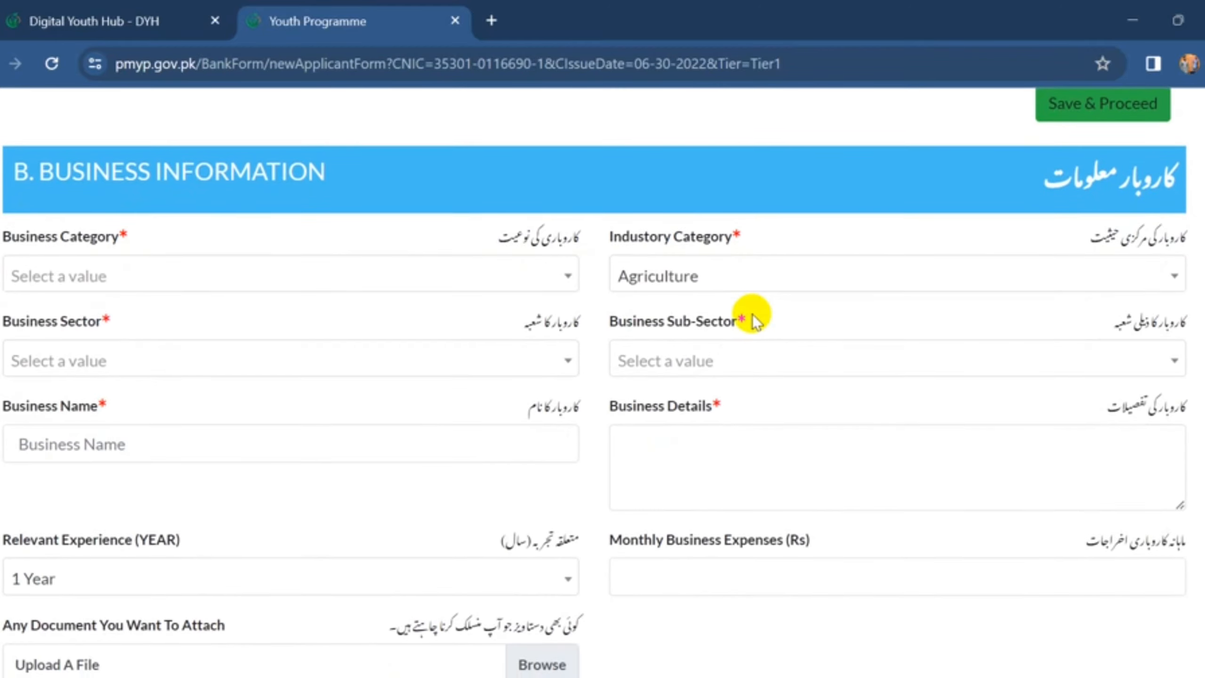
pyautogui.scroll(-1, 755, 322)
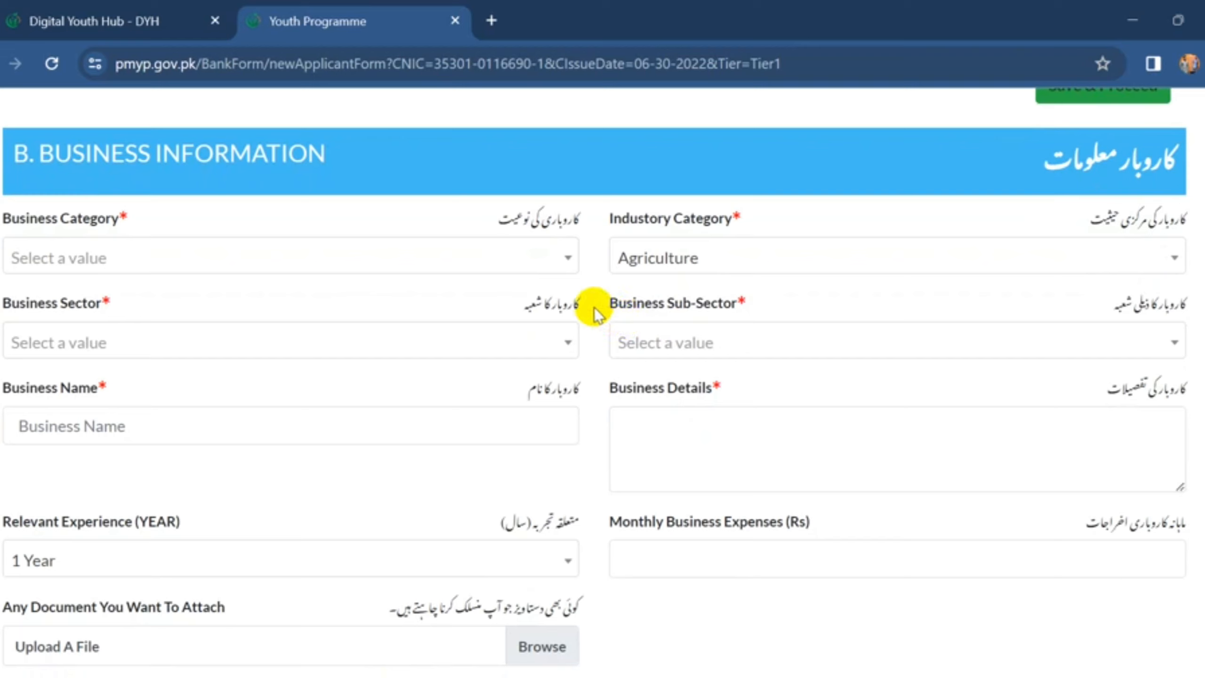
pyautogui.click(548, 278)
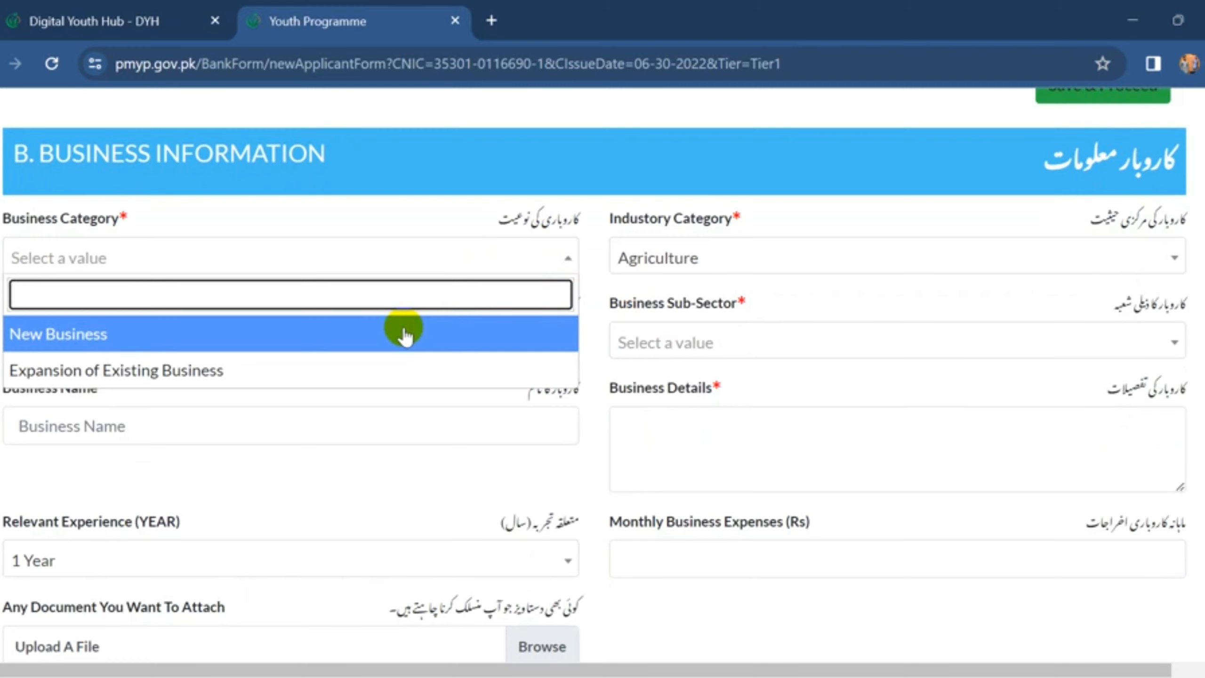
pyautogui.click(403, 329)
pyautogui.scroll(-1, 694, 261)
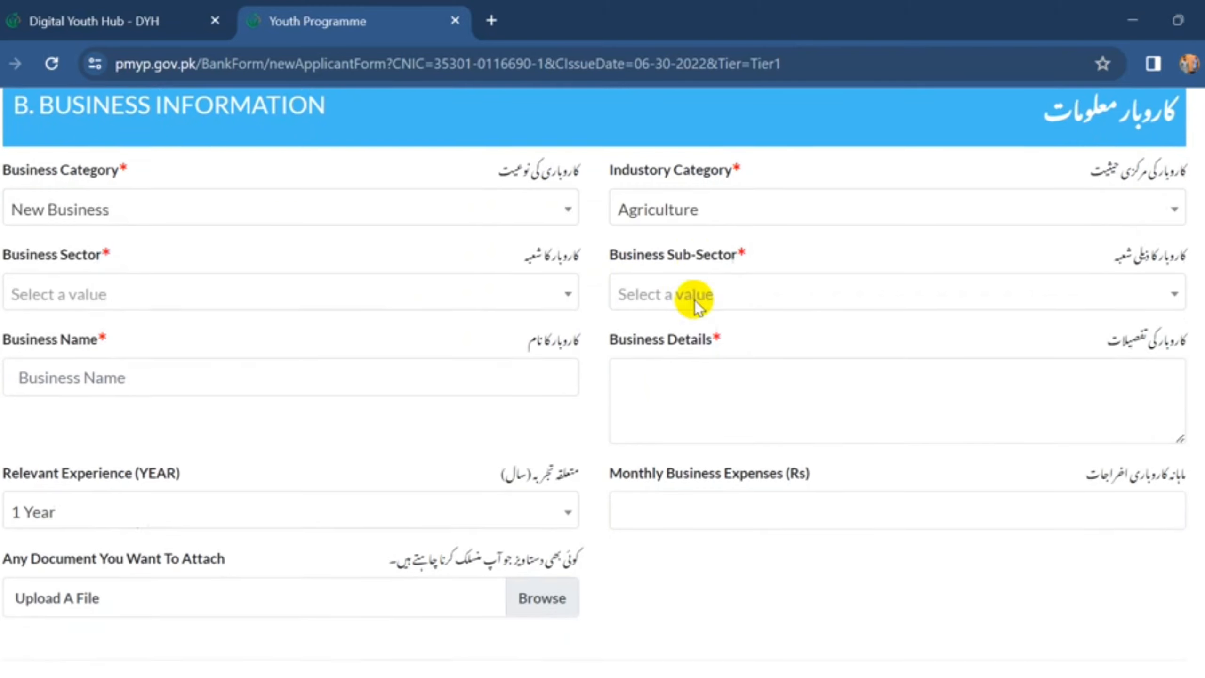
pyautogui.click(762, 195)
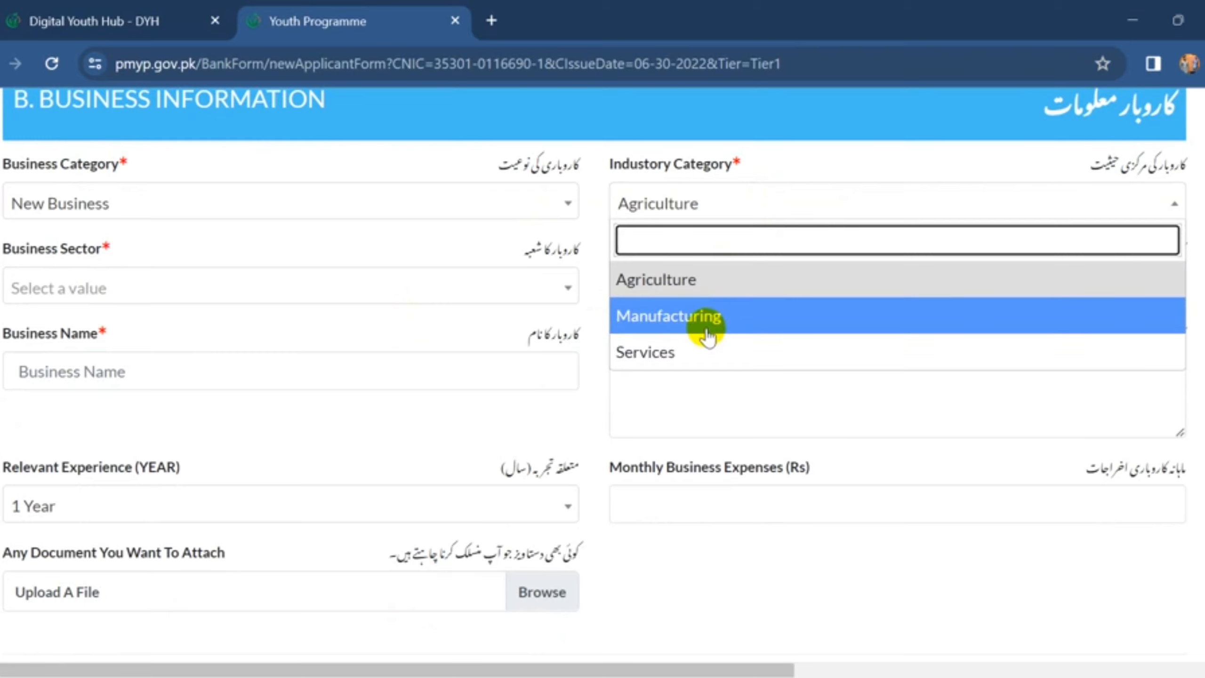
# - Set industry category to Manufacturing and business sector to Clothing and Footwear
pyautogui.click(707, 332)
pyautogui.scroll(-1, 519, 261)
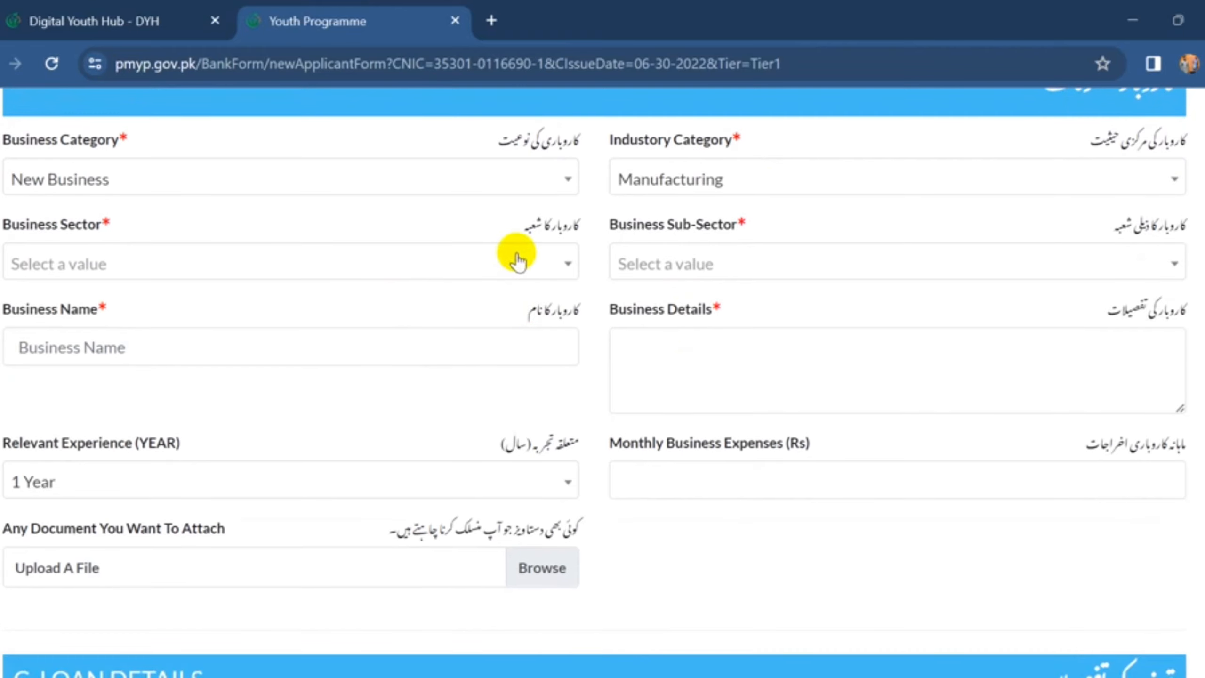
pyautogui.click(519, 261)
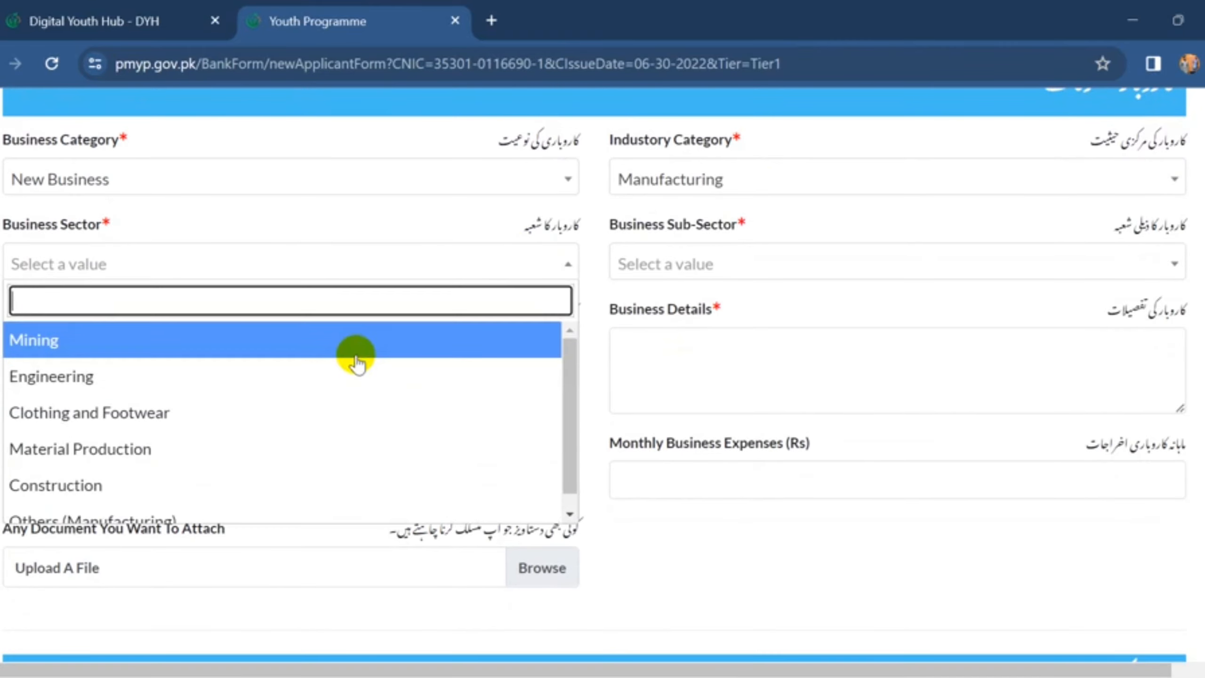
pyautogui.scroll(-1, 344, 377)
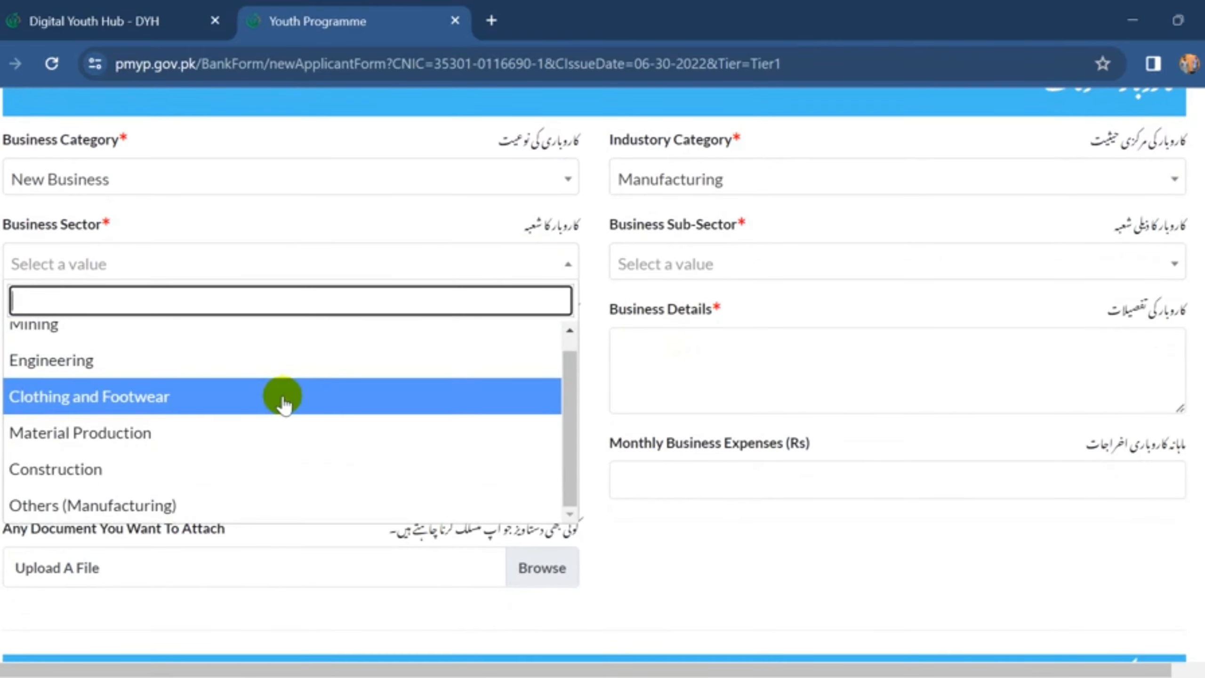
pyautogui.scroll(-3, 284, 401)
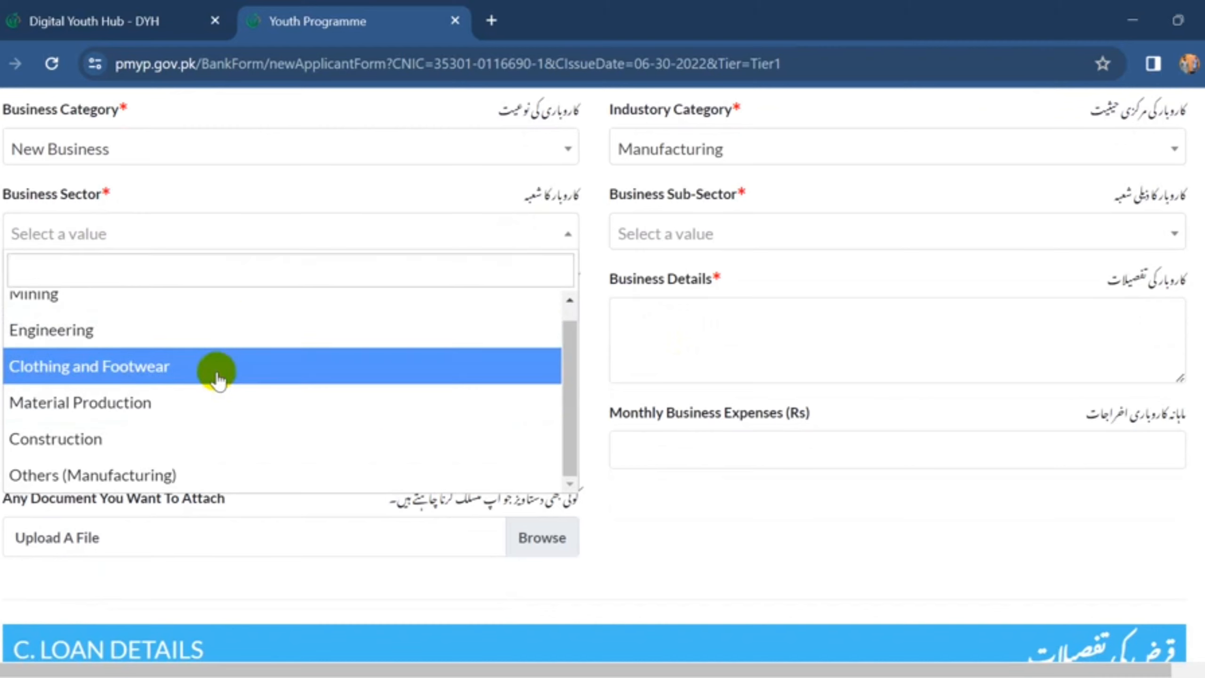
pyautogui.click(217, 376)
# - Look through the Business Sub-Sector options, leaving the sub-sector unset
pyautogui.click(742, 228)
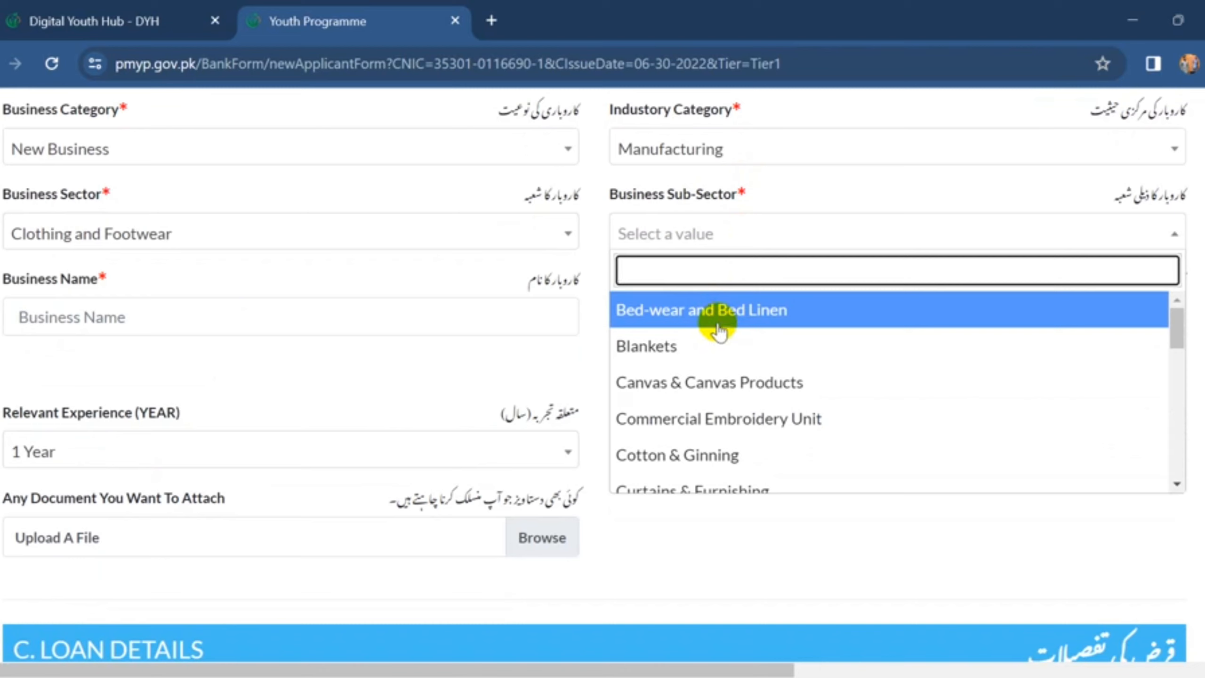
pyautogui.scroll(-3, 707, 405)
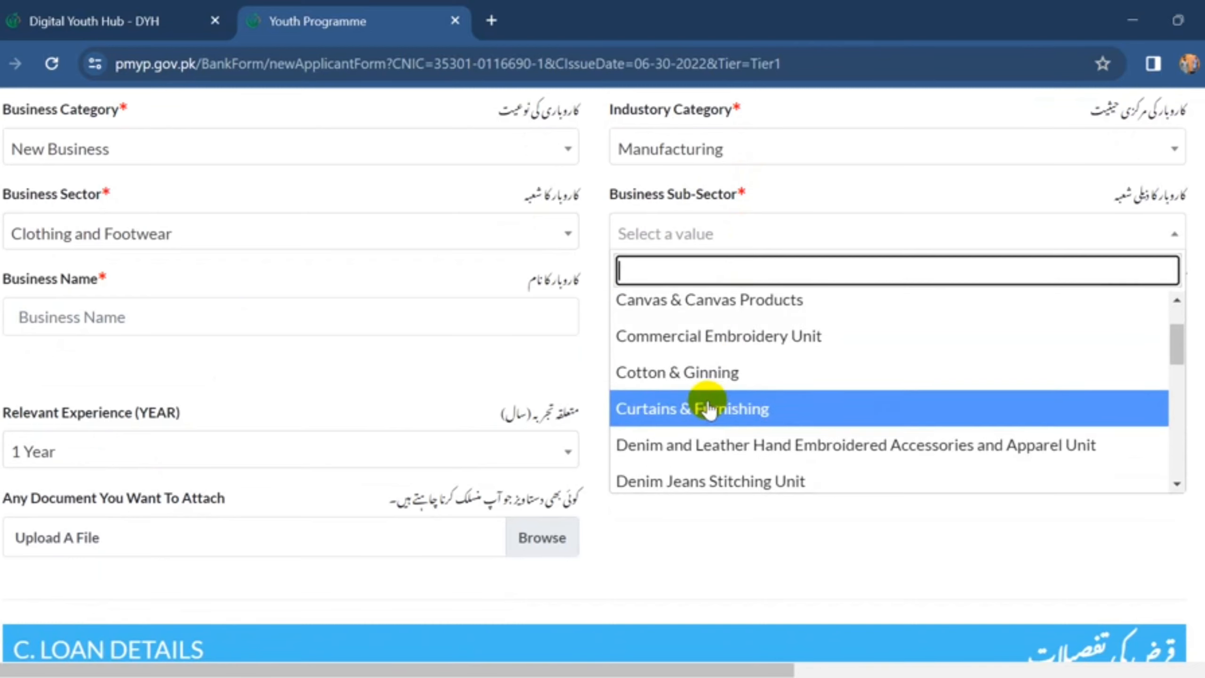
pyautogui.scroll(-3, 710, 409)
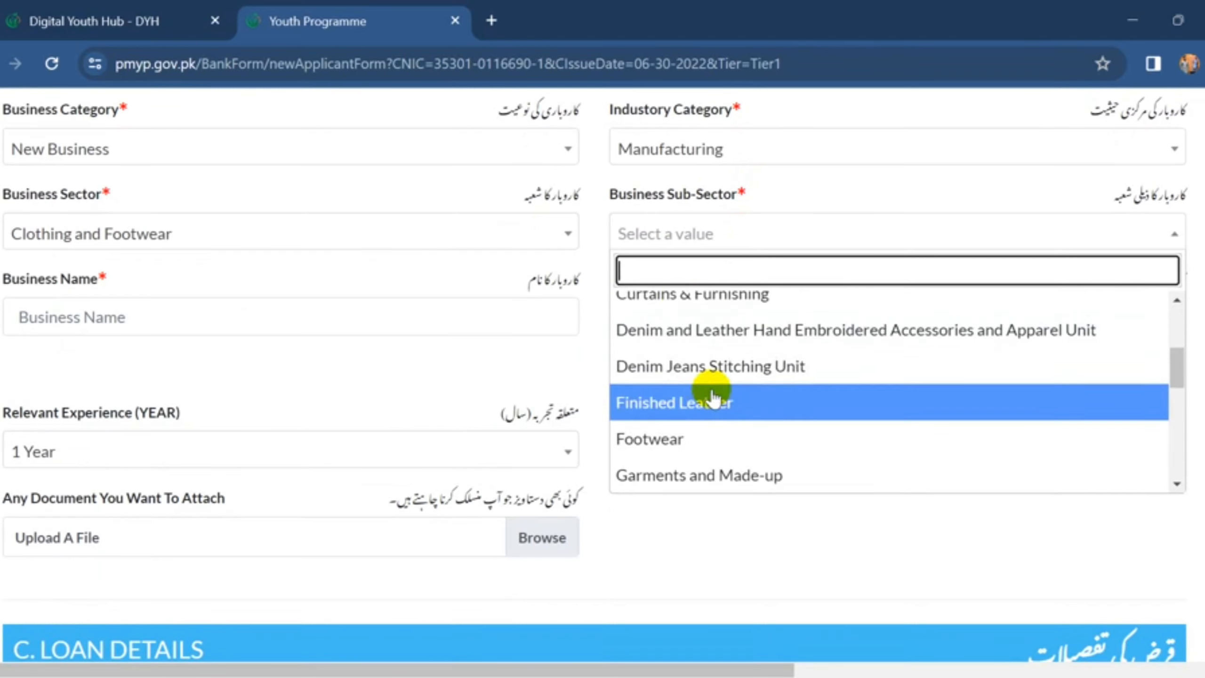
pyautogui.click(662, 232)
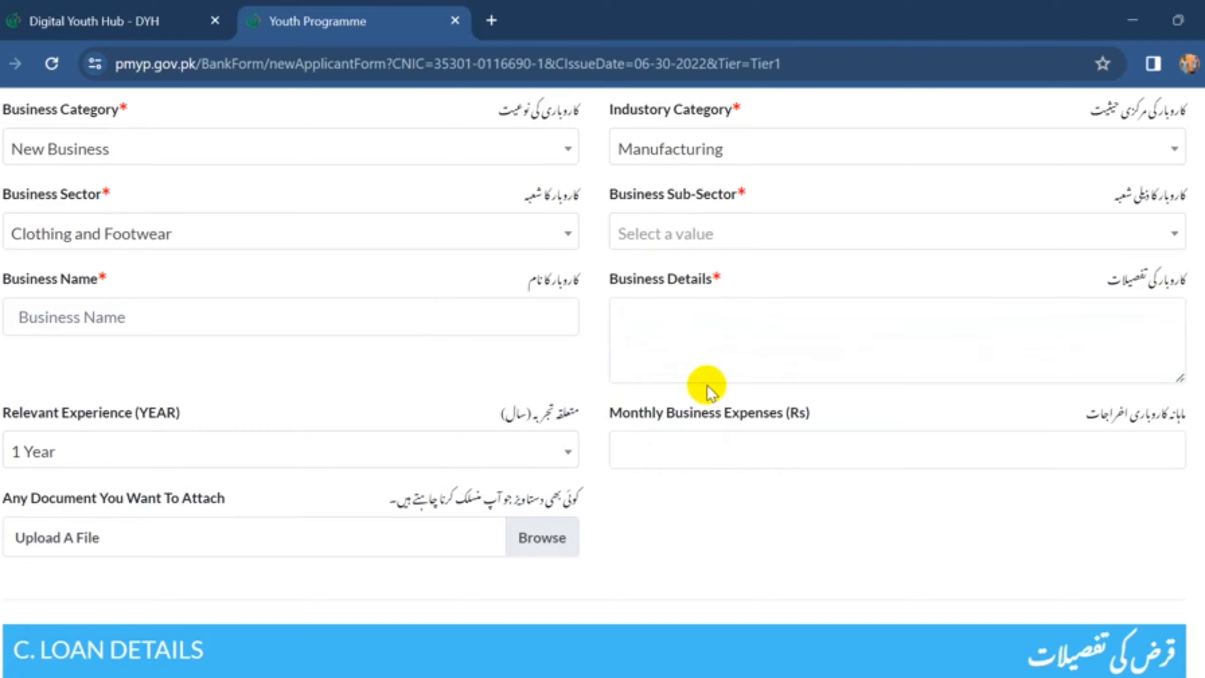
pyautogui.scroll(-1, 707, 386)
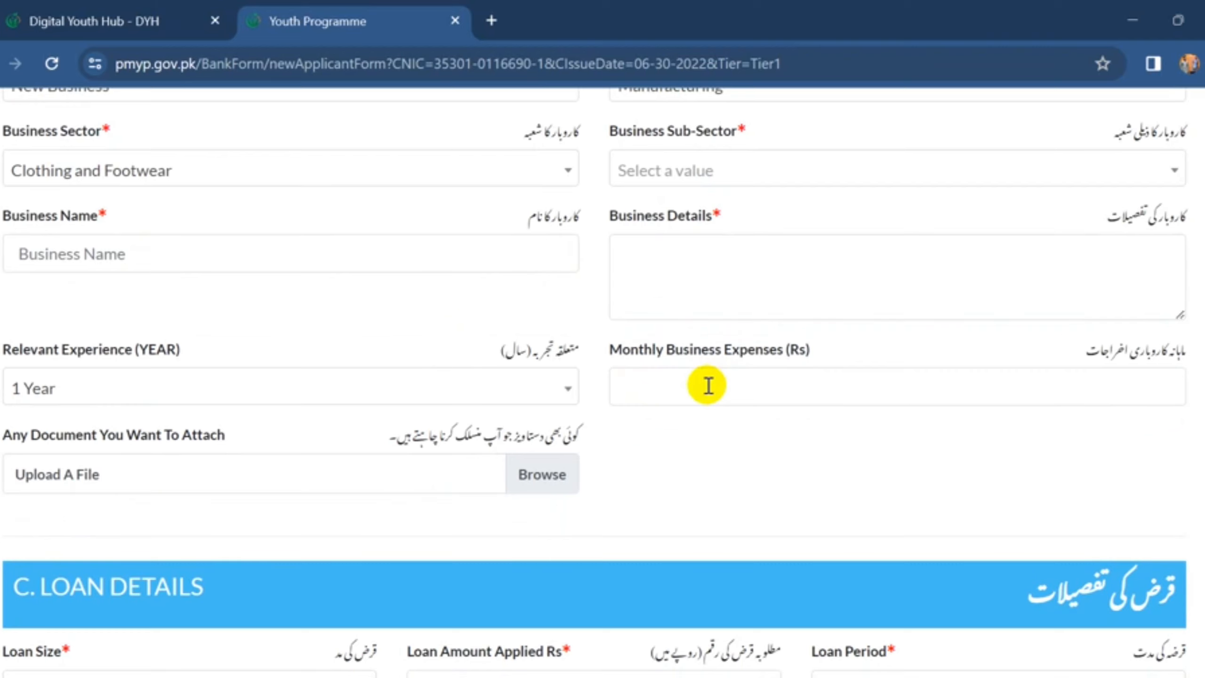
pyautogui.scroll(-2, 707, 385)
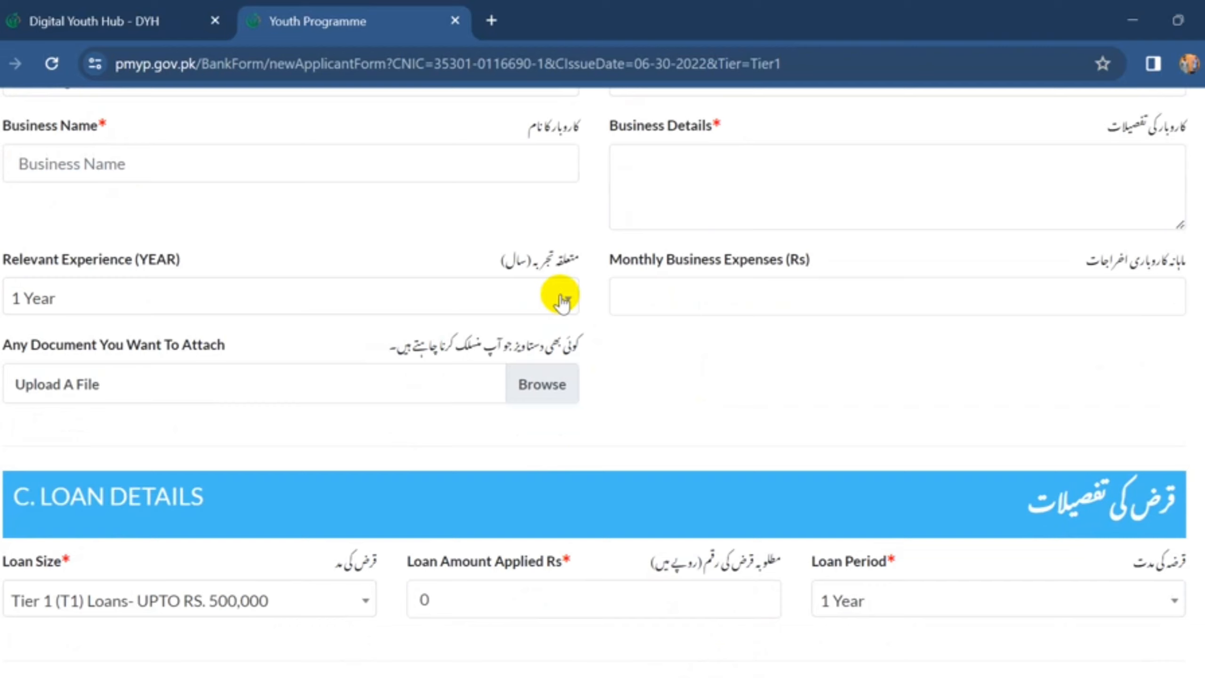
pyautogui.click(563, 300)
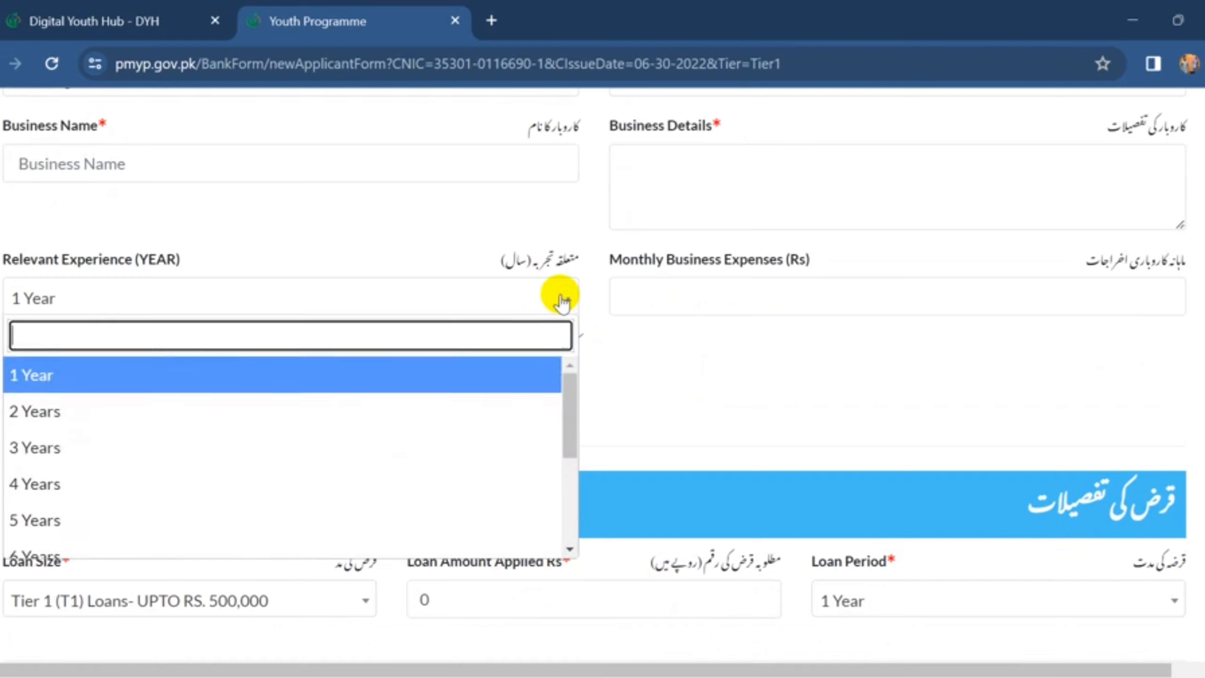
pyautogui.scroll(-5, 266, 457)
pyautogui.scroll(-1, 268, 463)
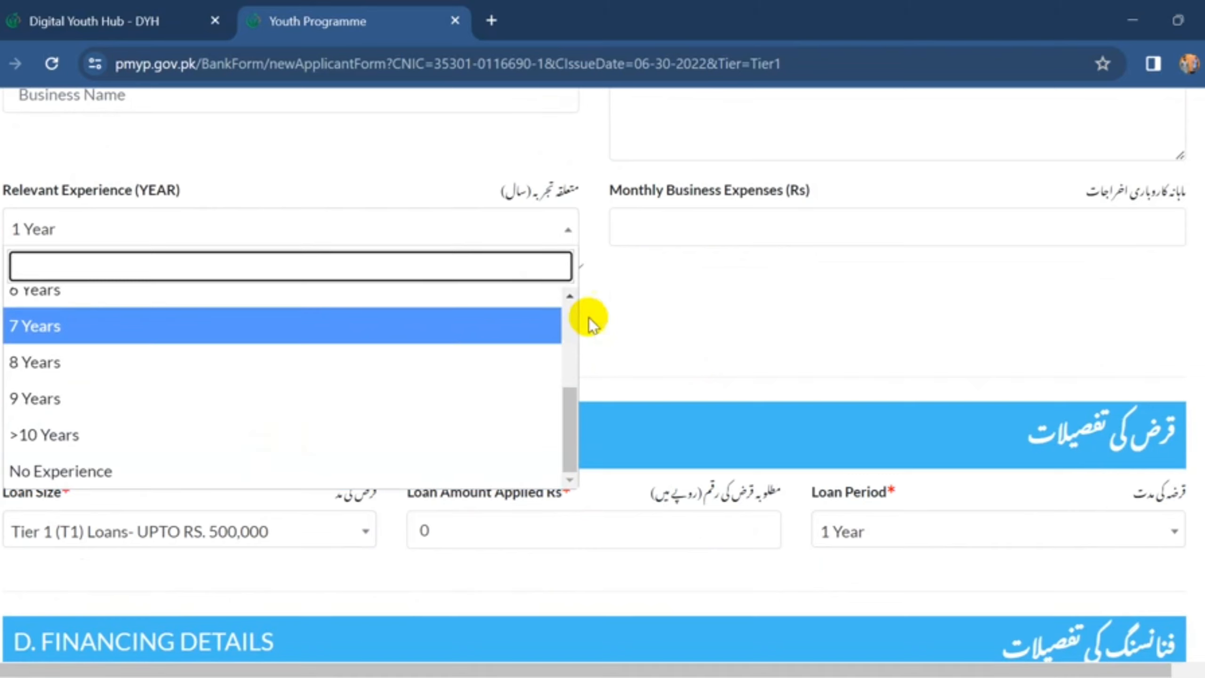
pyautogui.click(635, 308)
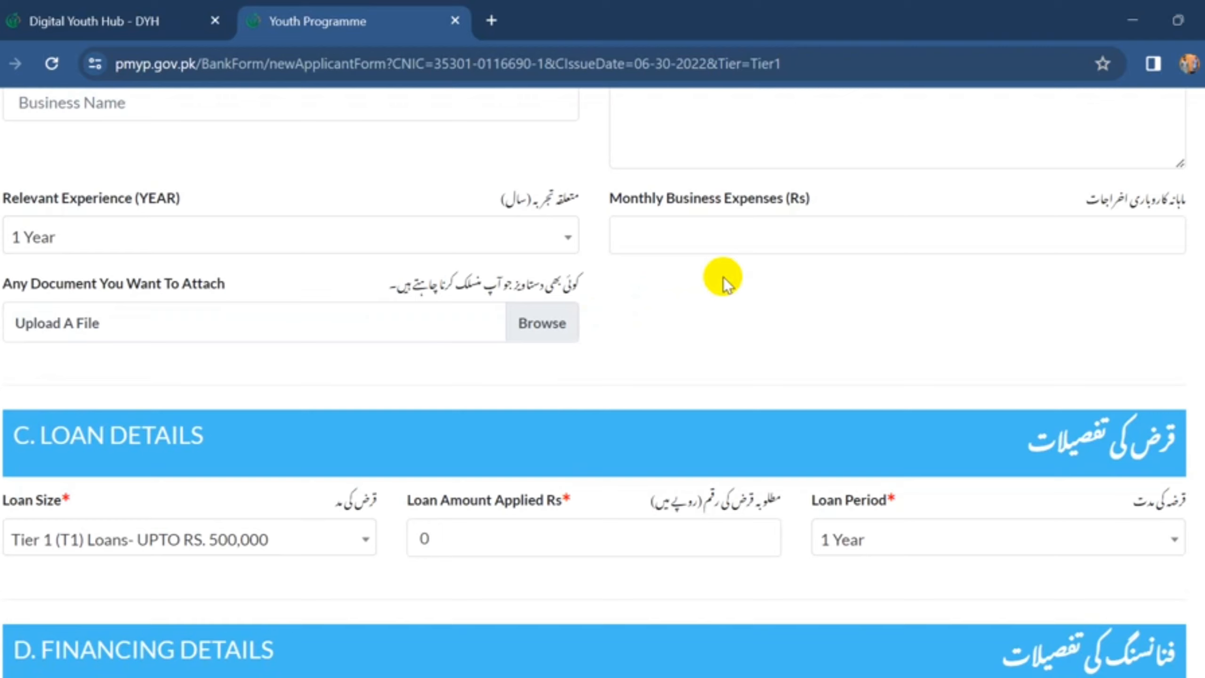
pyautogui.scroll(-1, 723, 276)
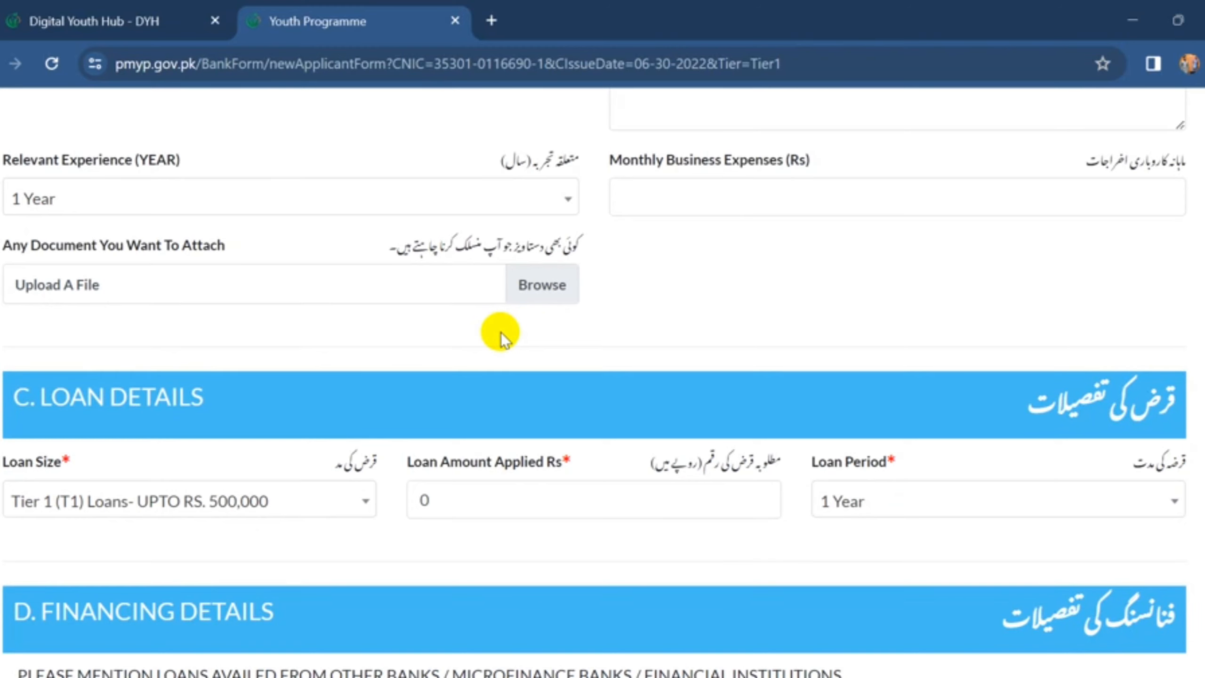
# - Choose Tier 1 (T1) Loans as loan size and 3 Years as loan period
pyautogui.scroll(-1, 501, 334)
pyautogui.scroll(-2, 475, 342)
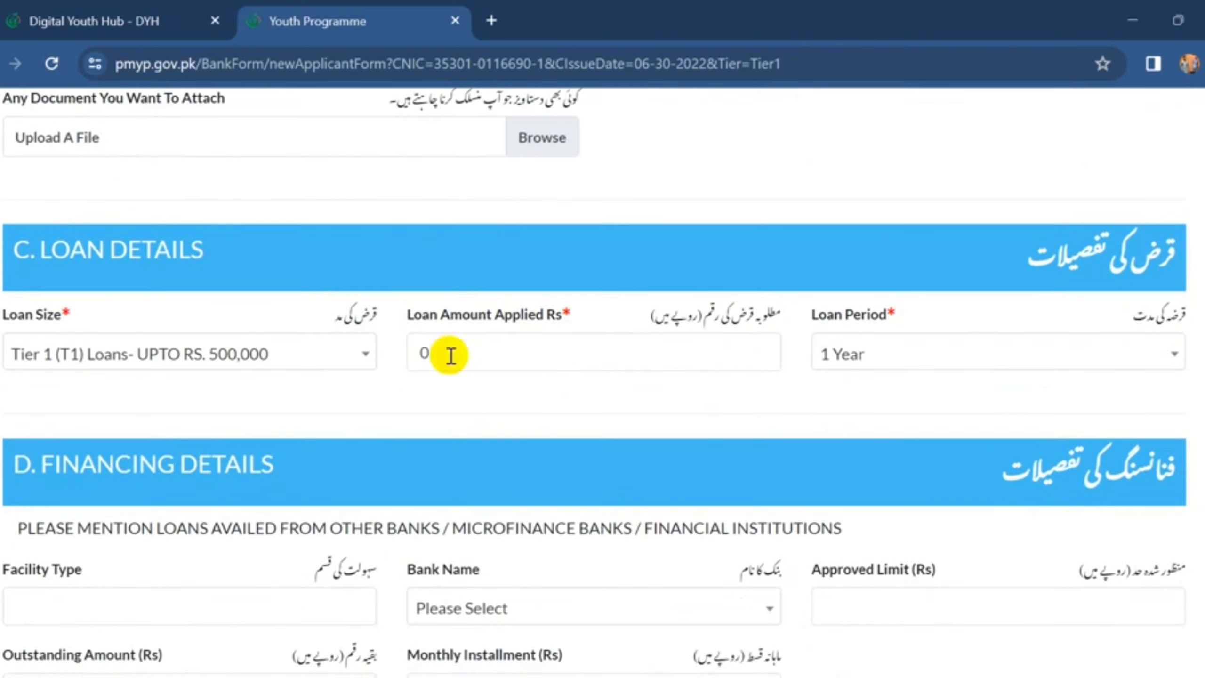
pyautogui.click(328, 353)
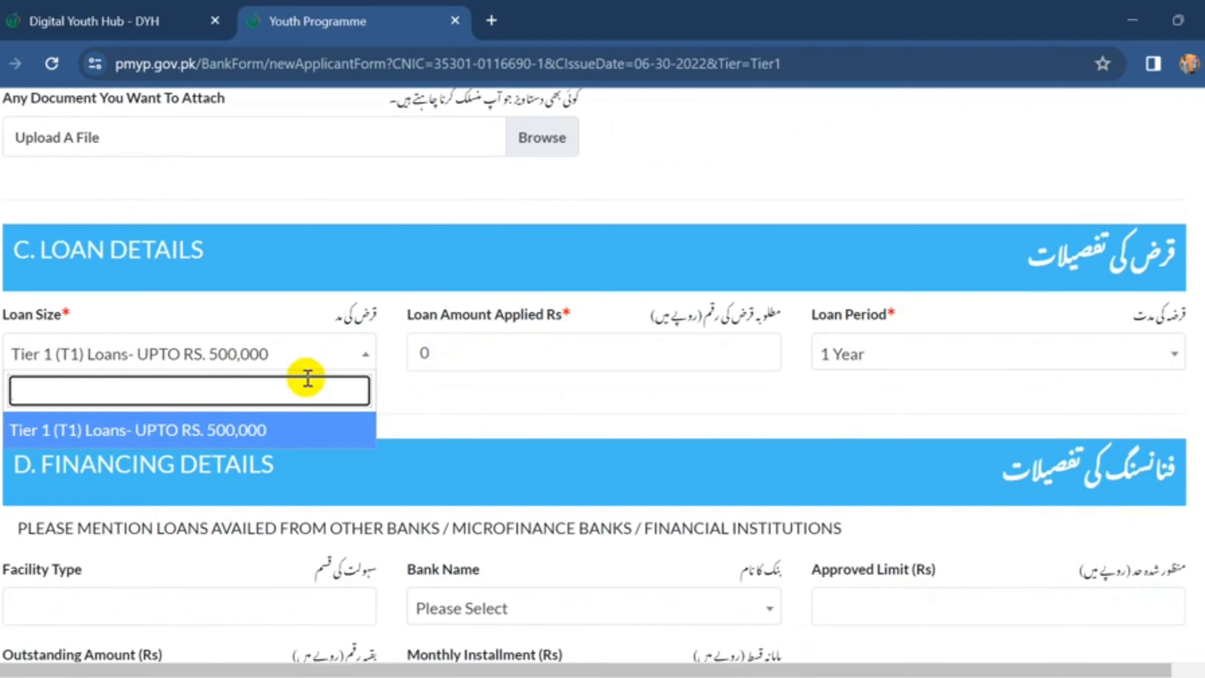
pyautogui.click(286, 429)
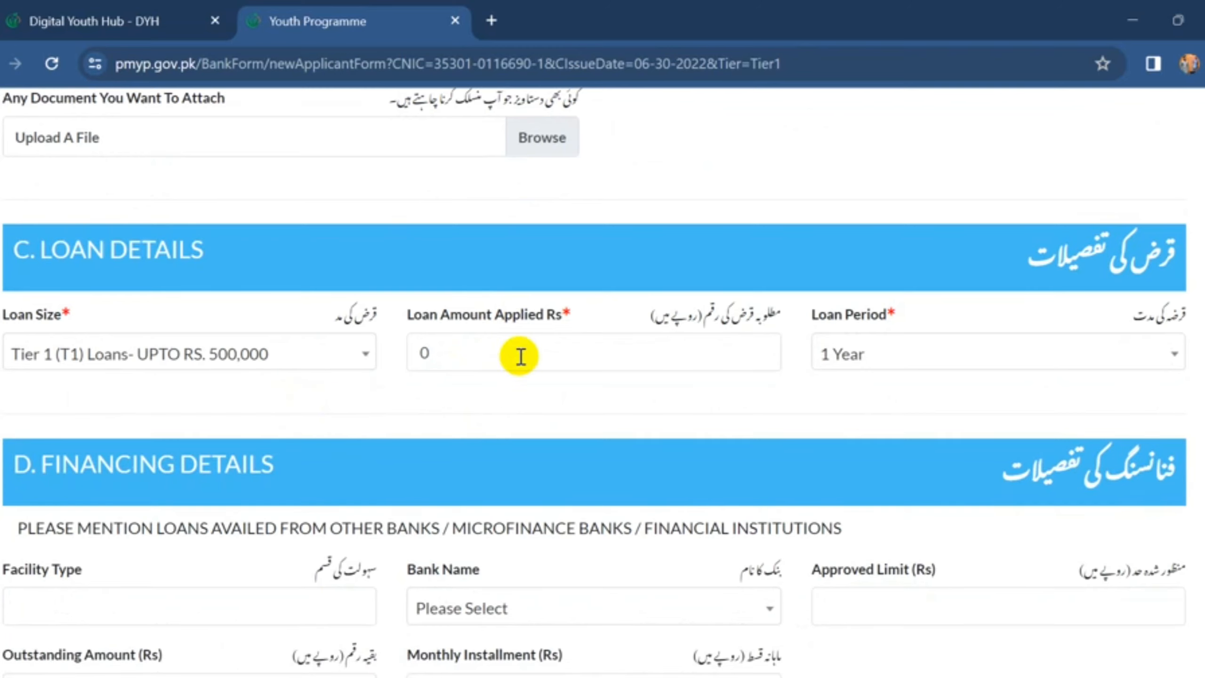
pyautogui.scroll(-2, 664, 299)
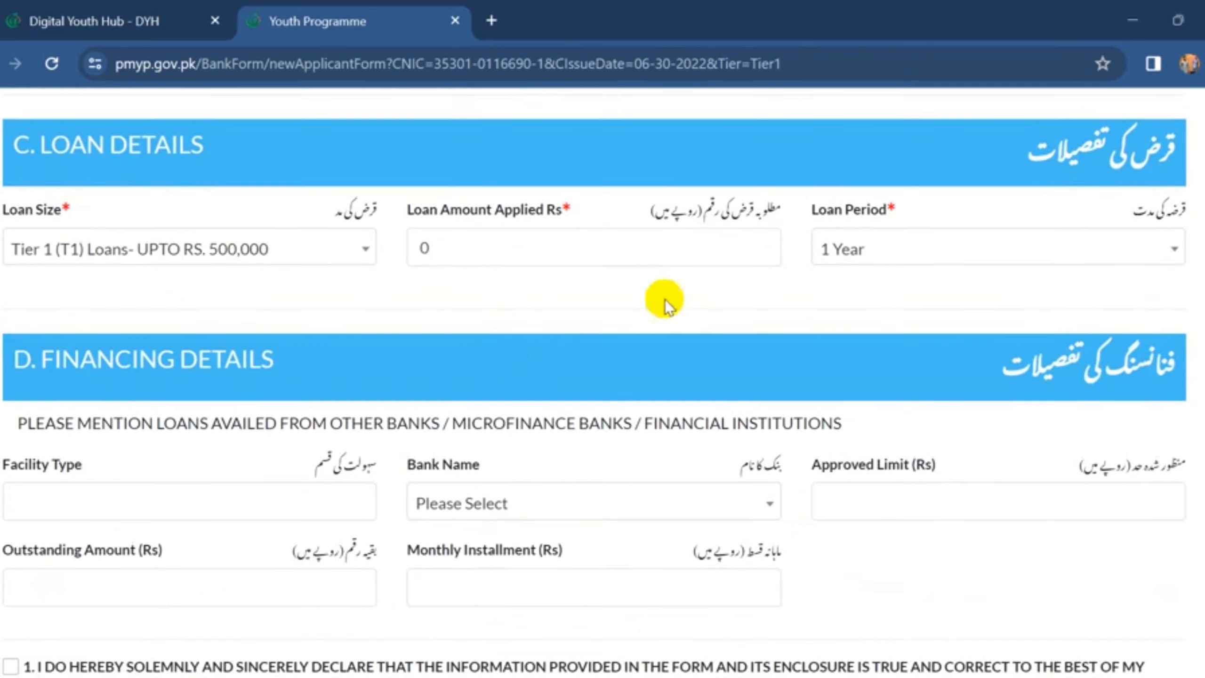
pyautogui.click(866, 247)
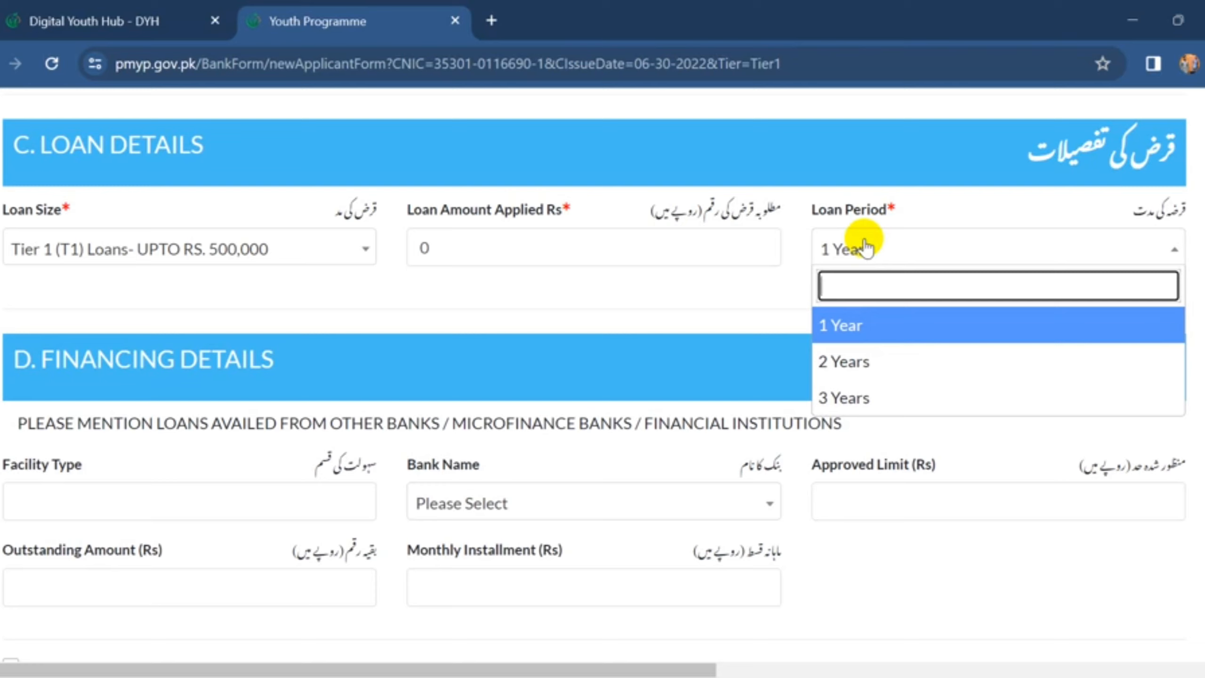
pyautogui.click(828, 398)
pyautogui.scroll(-3, 582, 387)
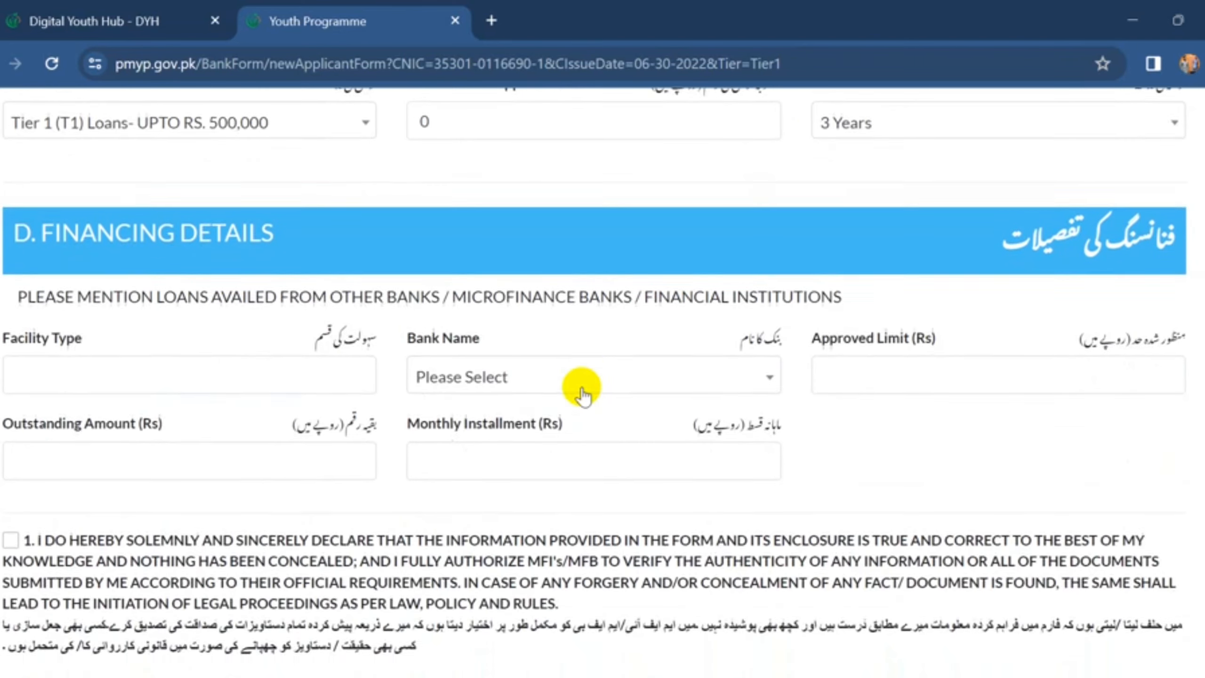
pyautogui.scroll(-1, 582, 387)
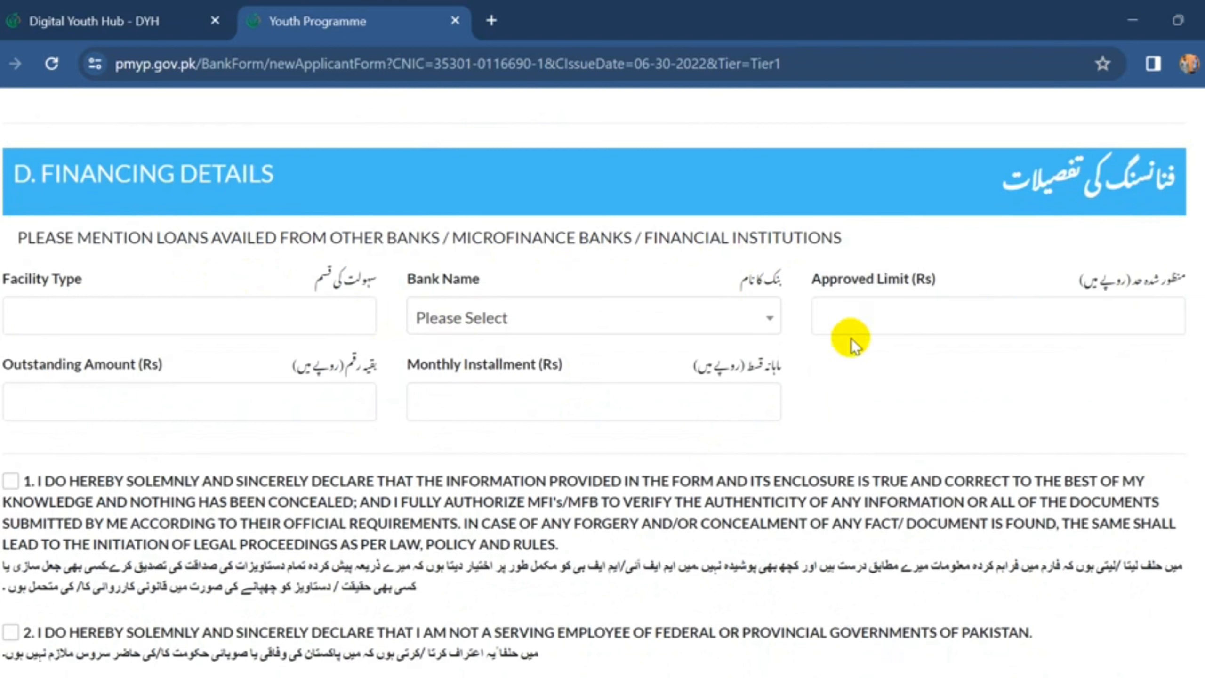
# - Tick the government-employee and true-and-correct declarations, then return to the loan landing page
pyautogui.scroll(-1, 412, 424)
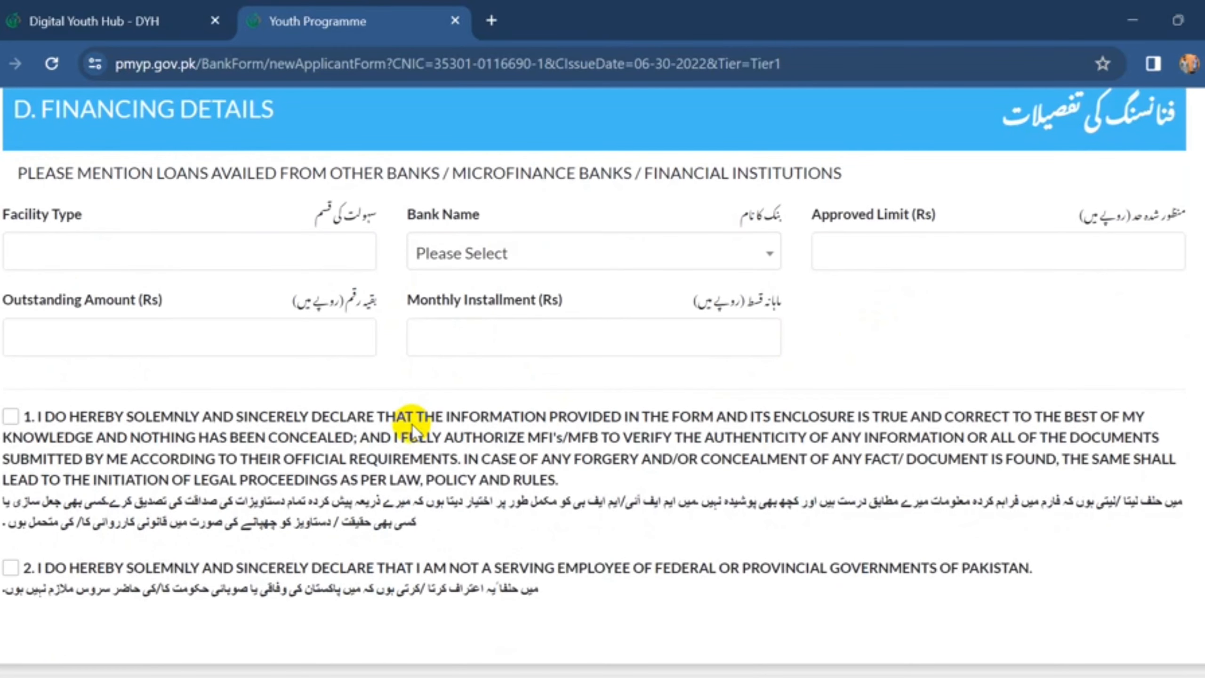
pyautogui.scroll(-2, 412, 424)
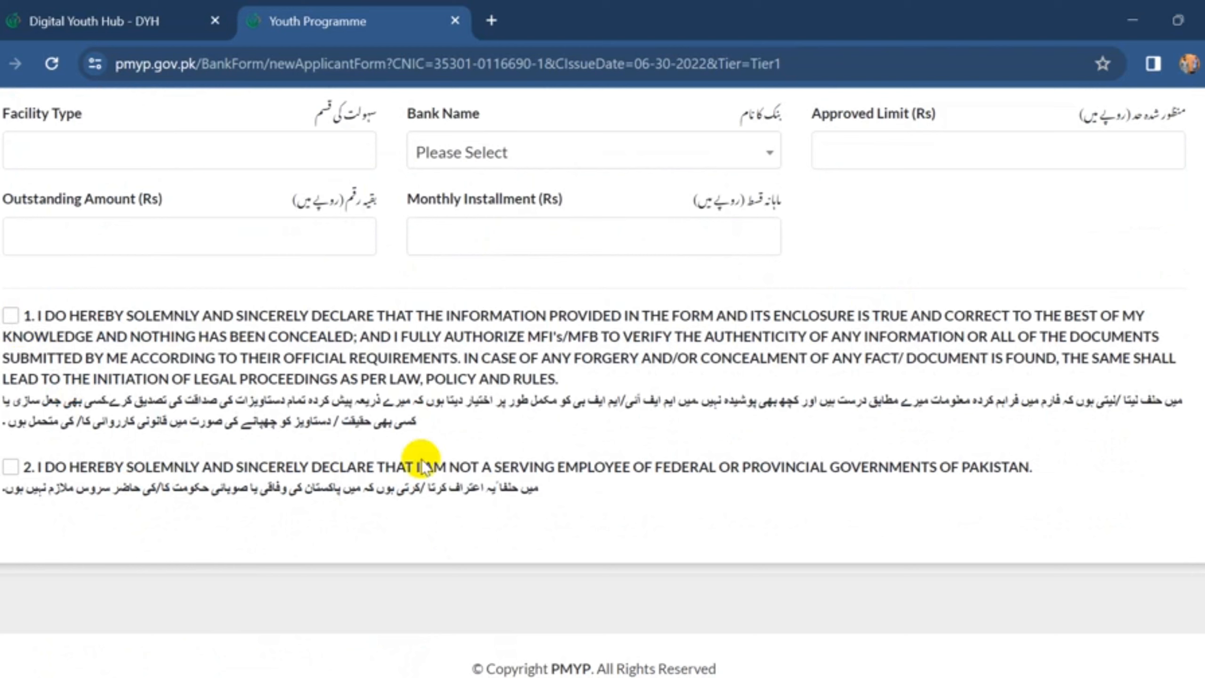
pyautogui.click(10, 466)
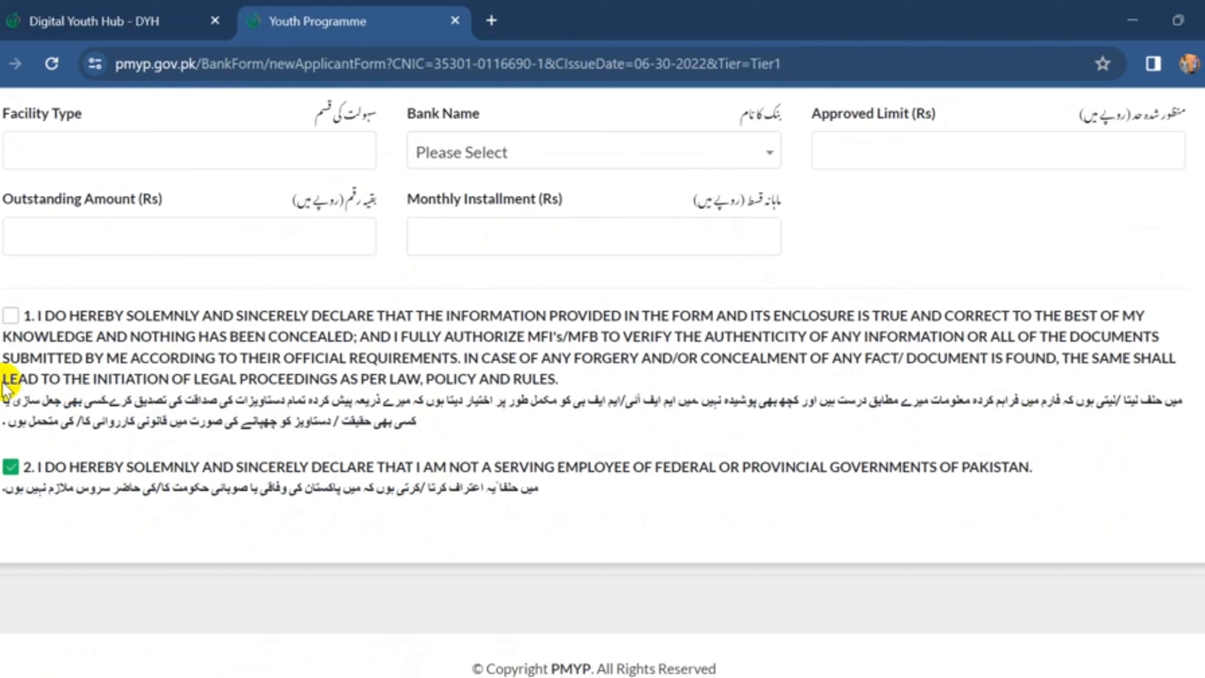
pyautogui.click(10, 316)
pyautogui.scroll(-1, 247, 417)
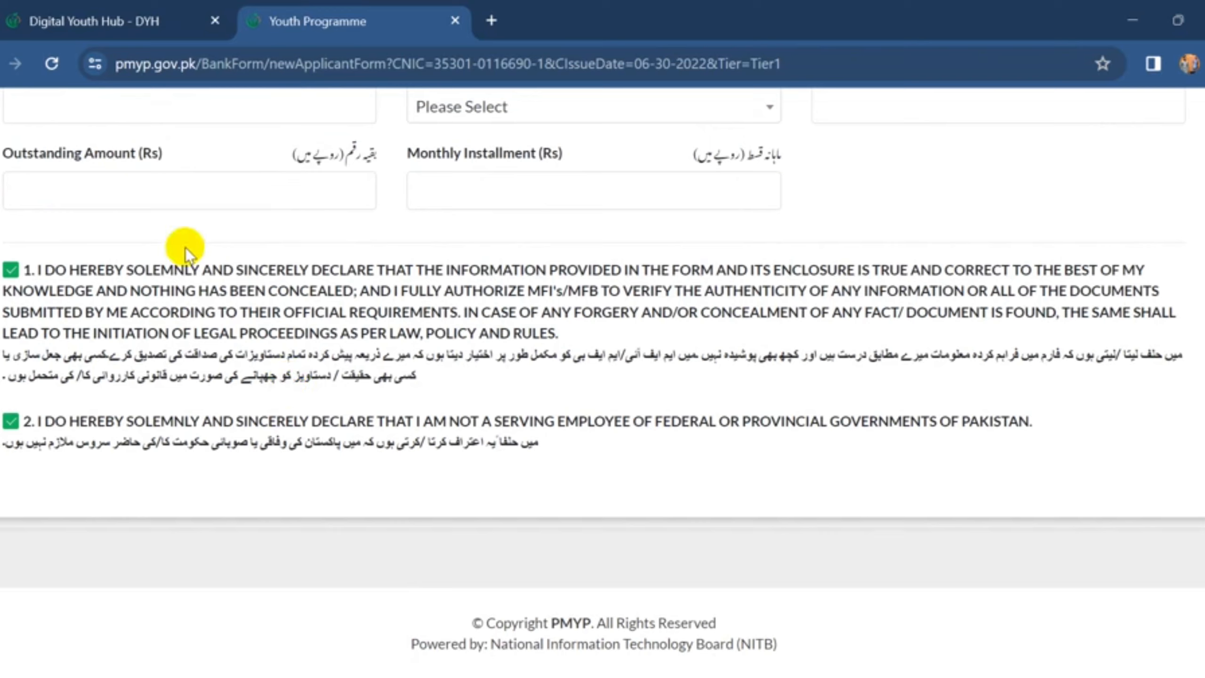
pyautogui.click(109, 19)
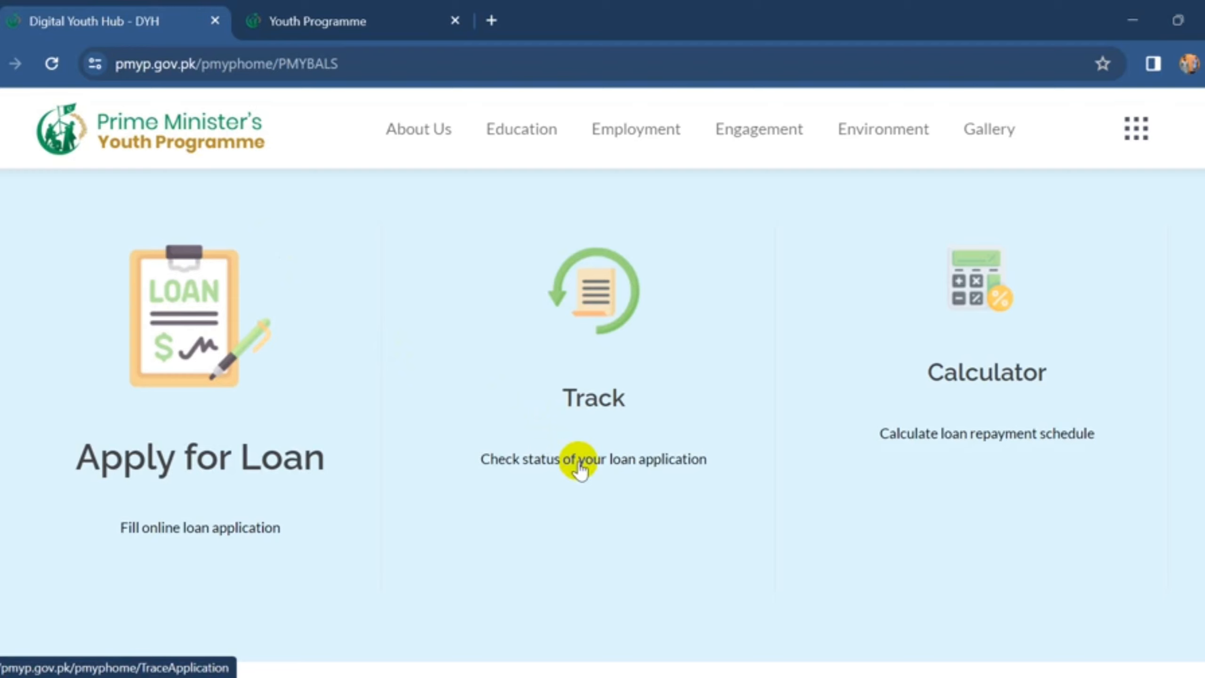
# - Open the Track application page and submit the tracking form empty
pyautogui.click(578, 462)
pyautogui.scroll(-1, 438, 377)
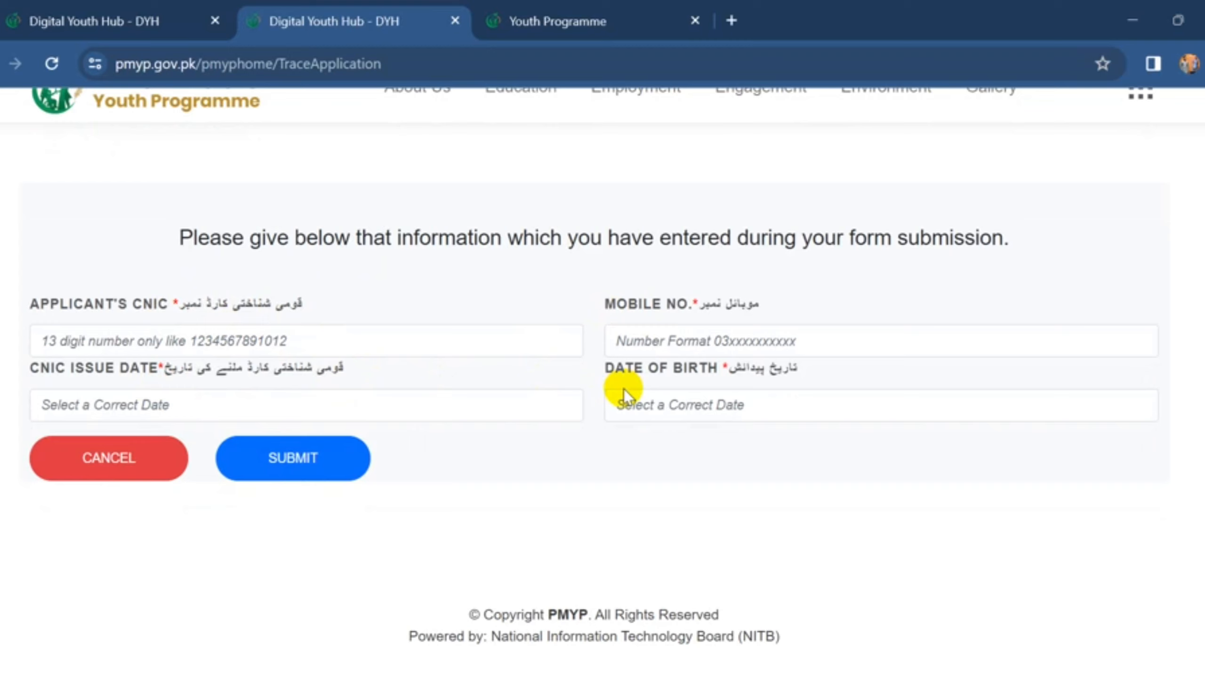
pyautogui.click(307, 468)
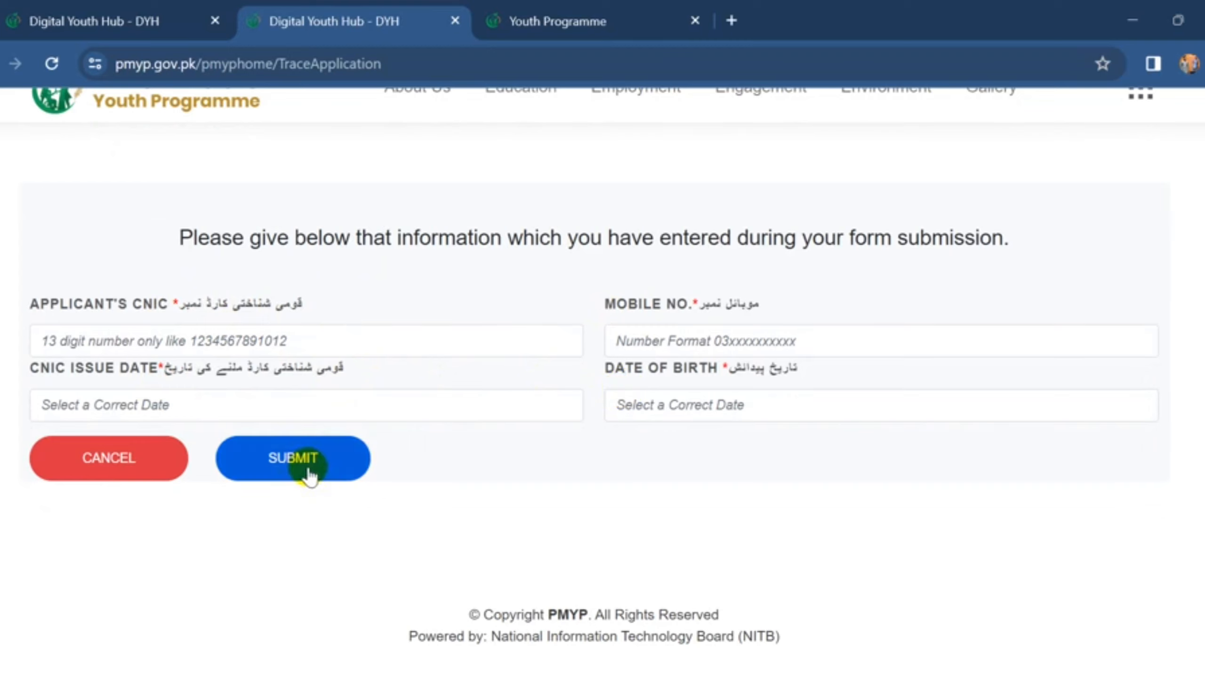